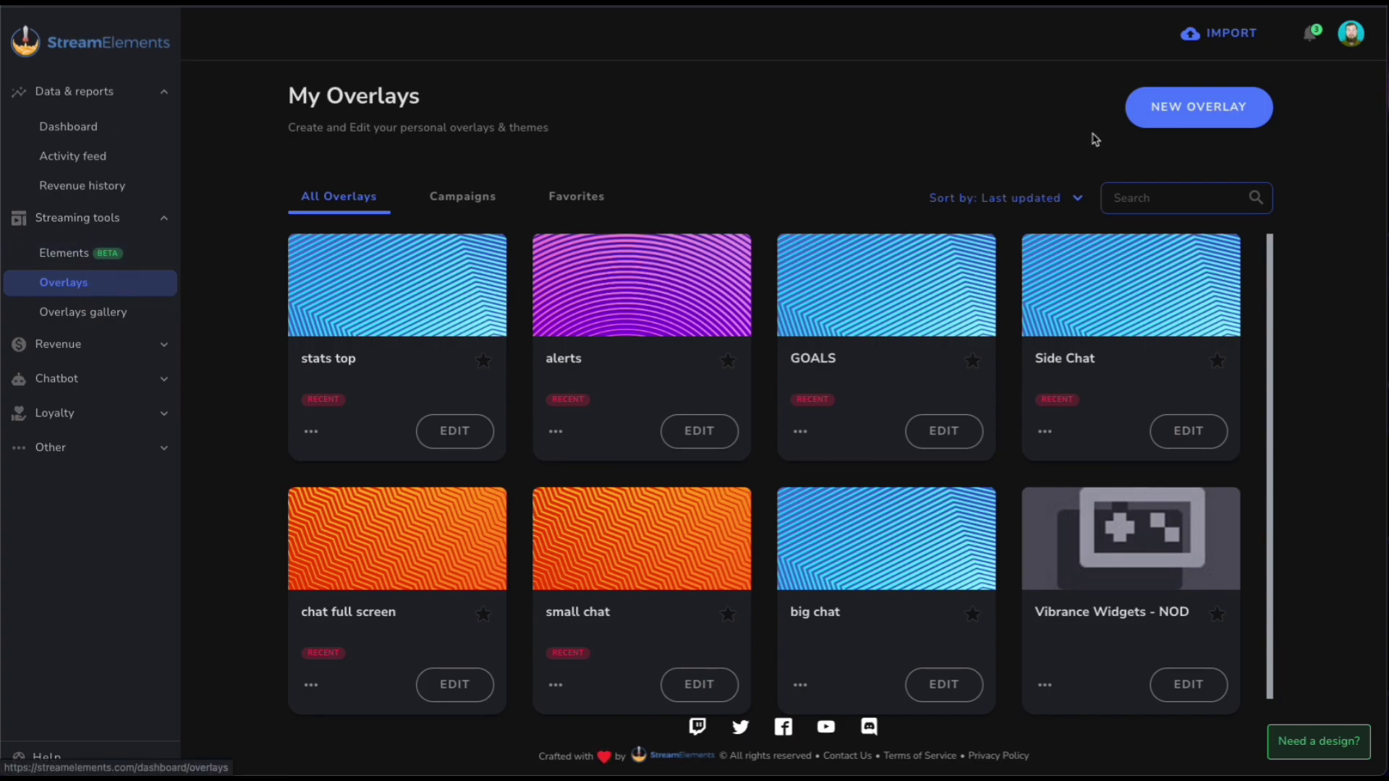
# Create a new 1080p overlay and add an AlertBox widget, moved right and down on the canvas.
pyautogui.click(1158, 109)
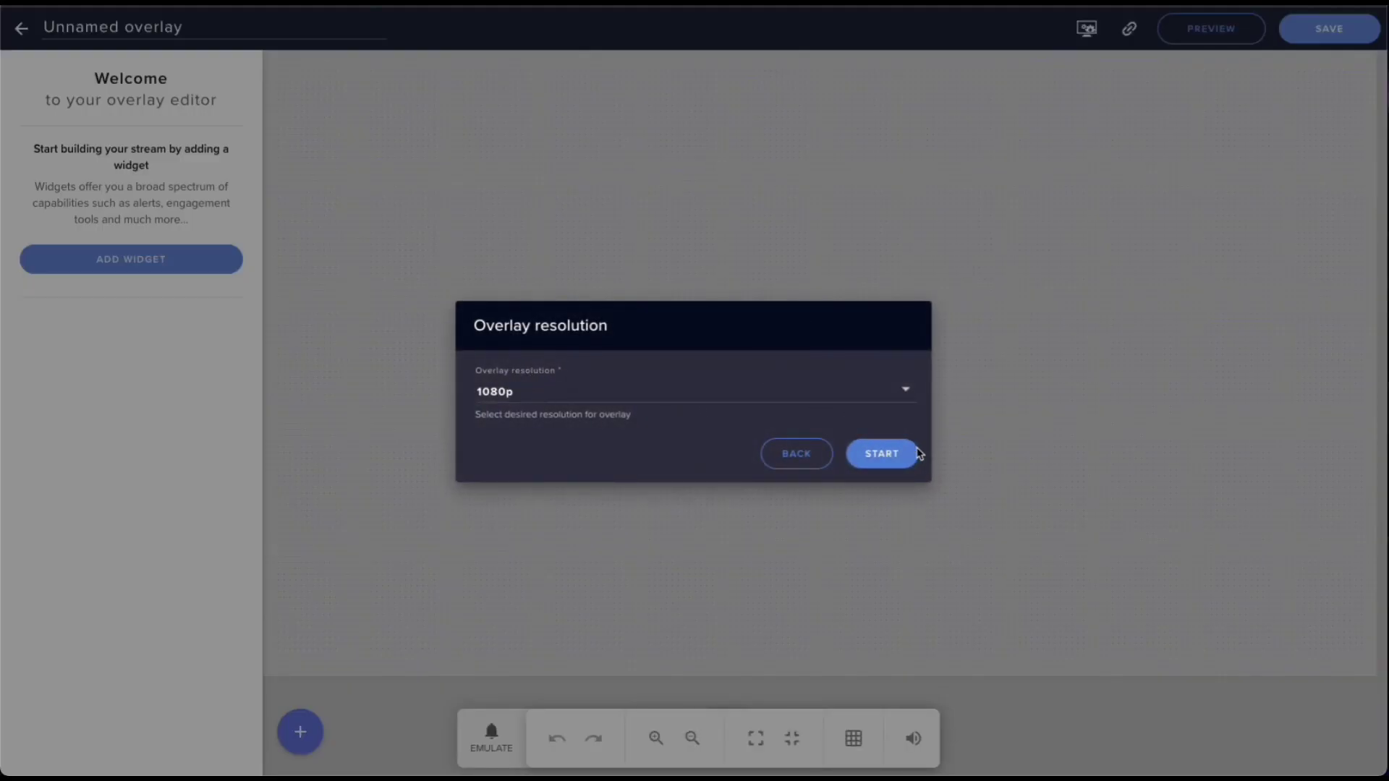
pyautogui.click(885, 454)
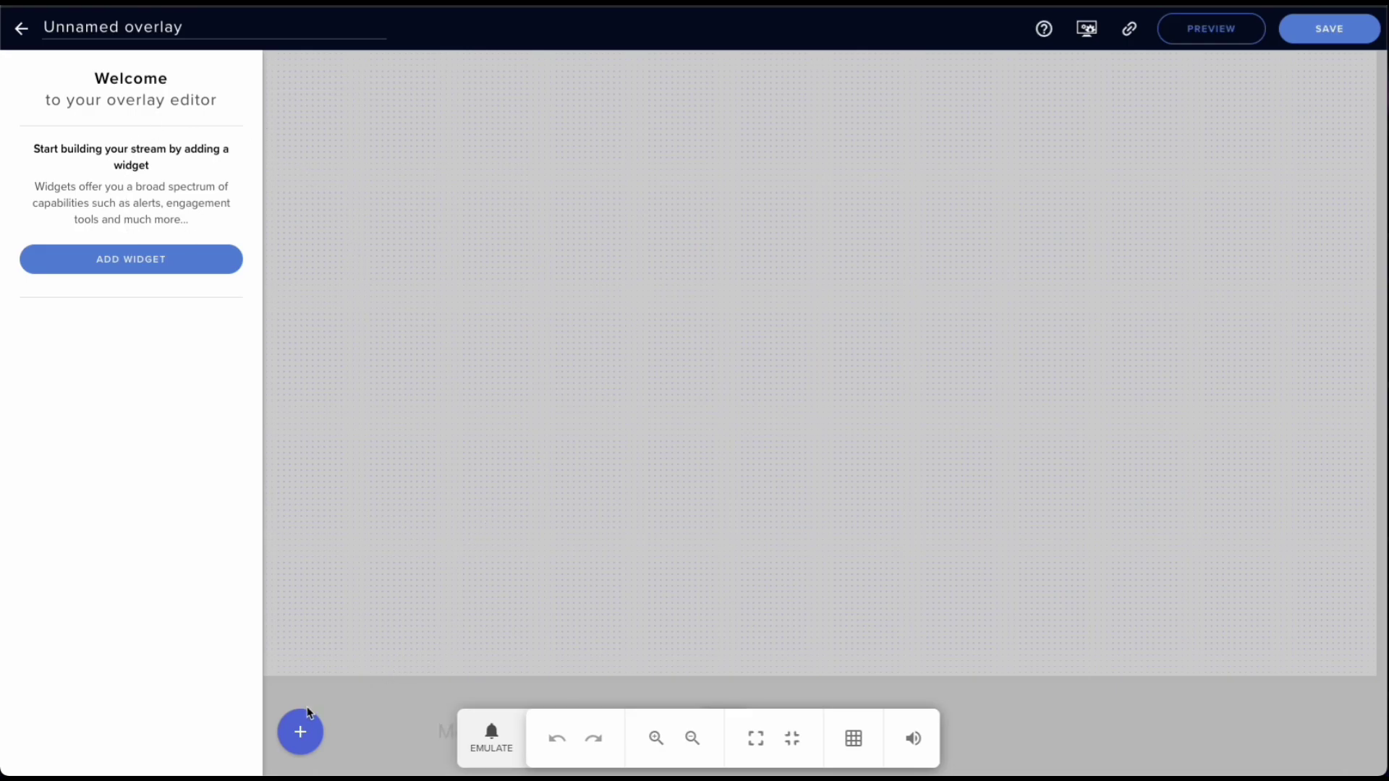
pyautogui.click(293, 735)
pyautogui.moveTo(363, 383)
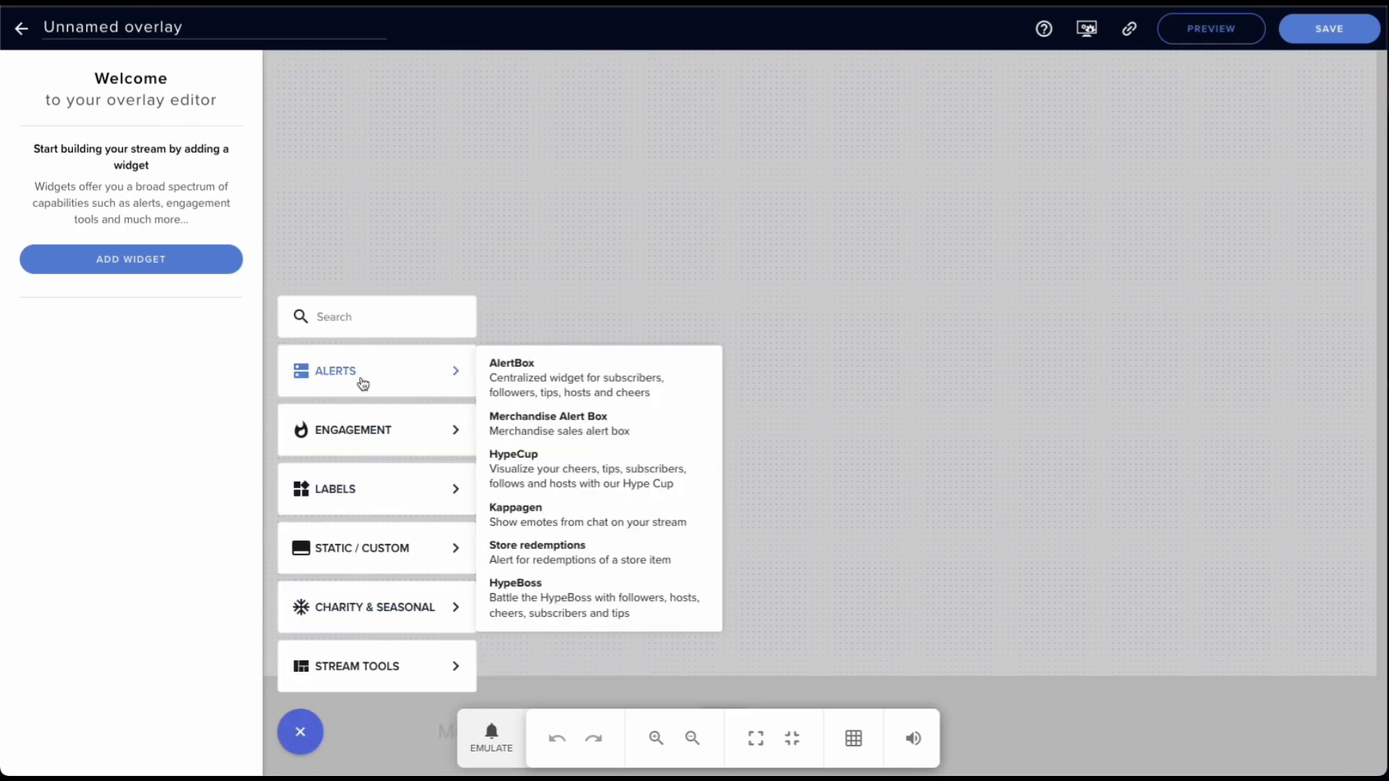
pyautogui.click(526, 375)
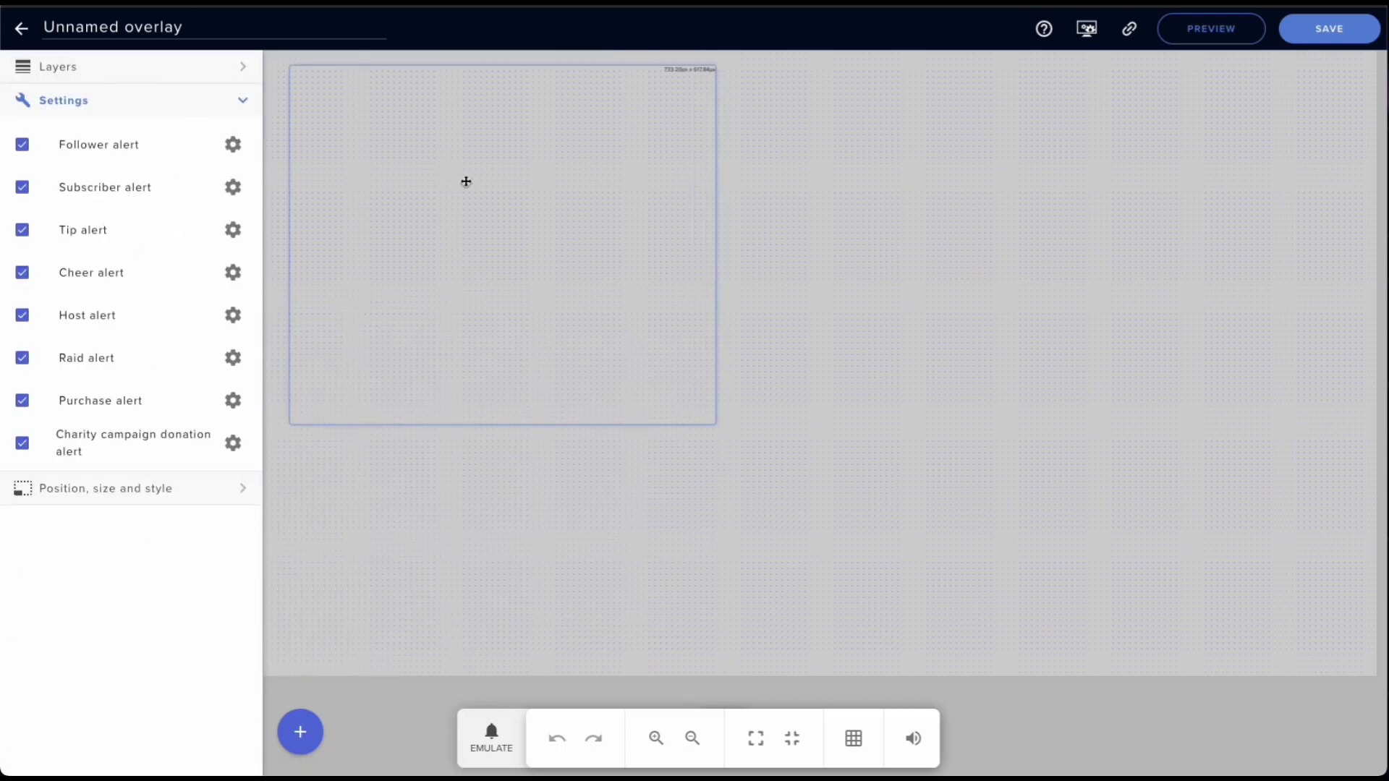
pyautogui.moveTo(466, 182); pyautogui.dragTo(758, 241)
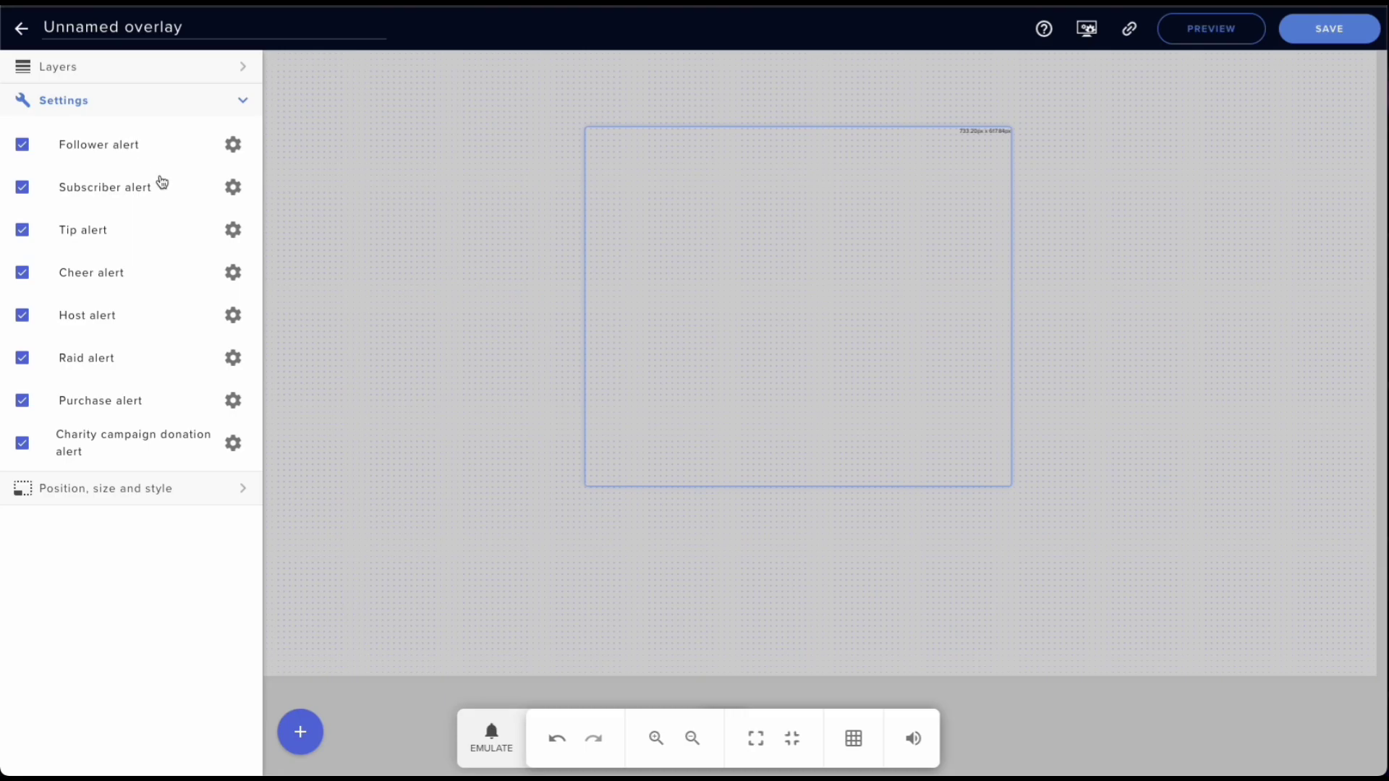
# Emulate a test follower alert, then a 1k-bit test cheer.
pyautogui.click(491, 738)
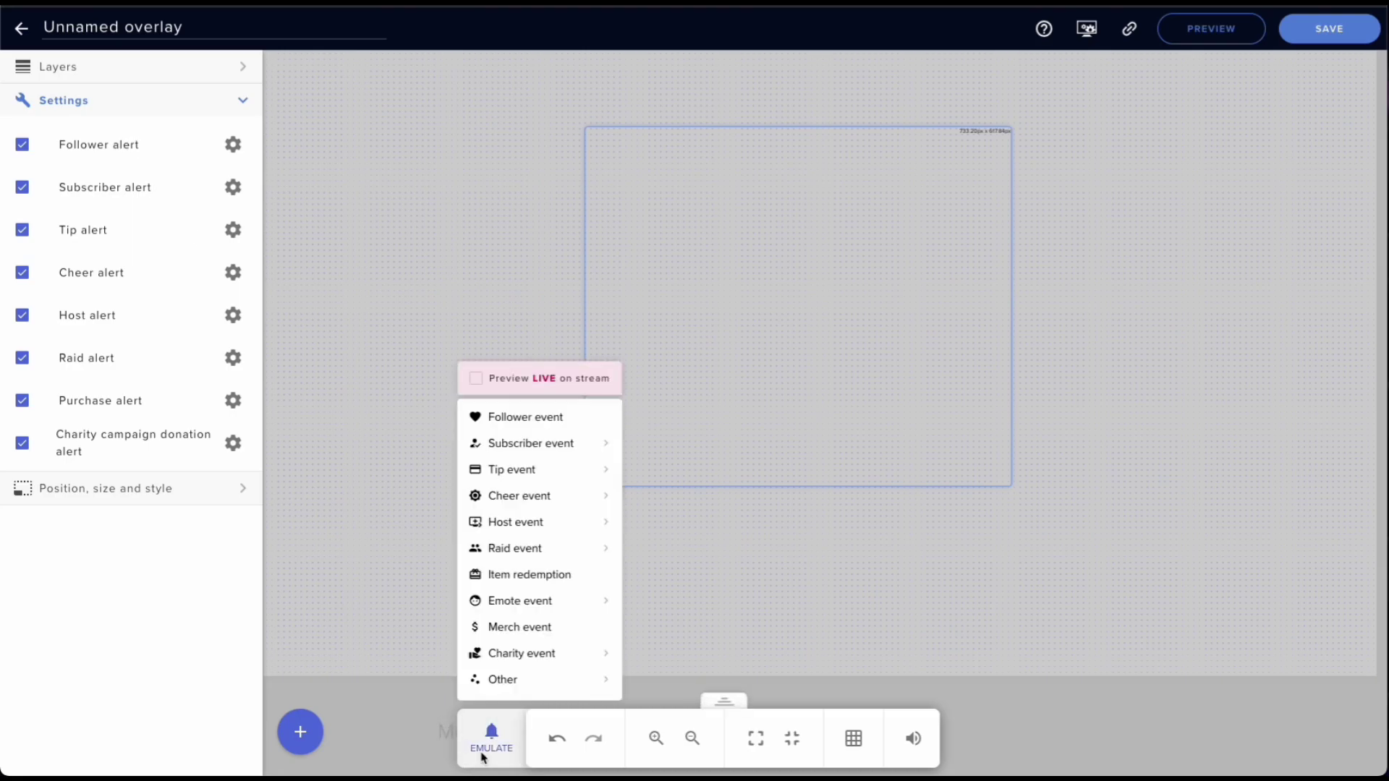
pyautogui.click(526, 420)
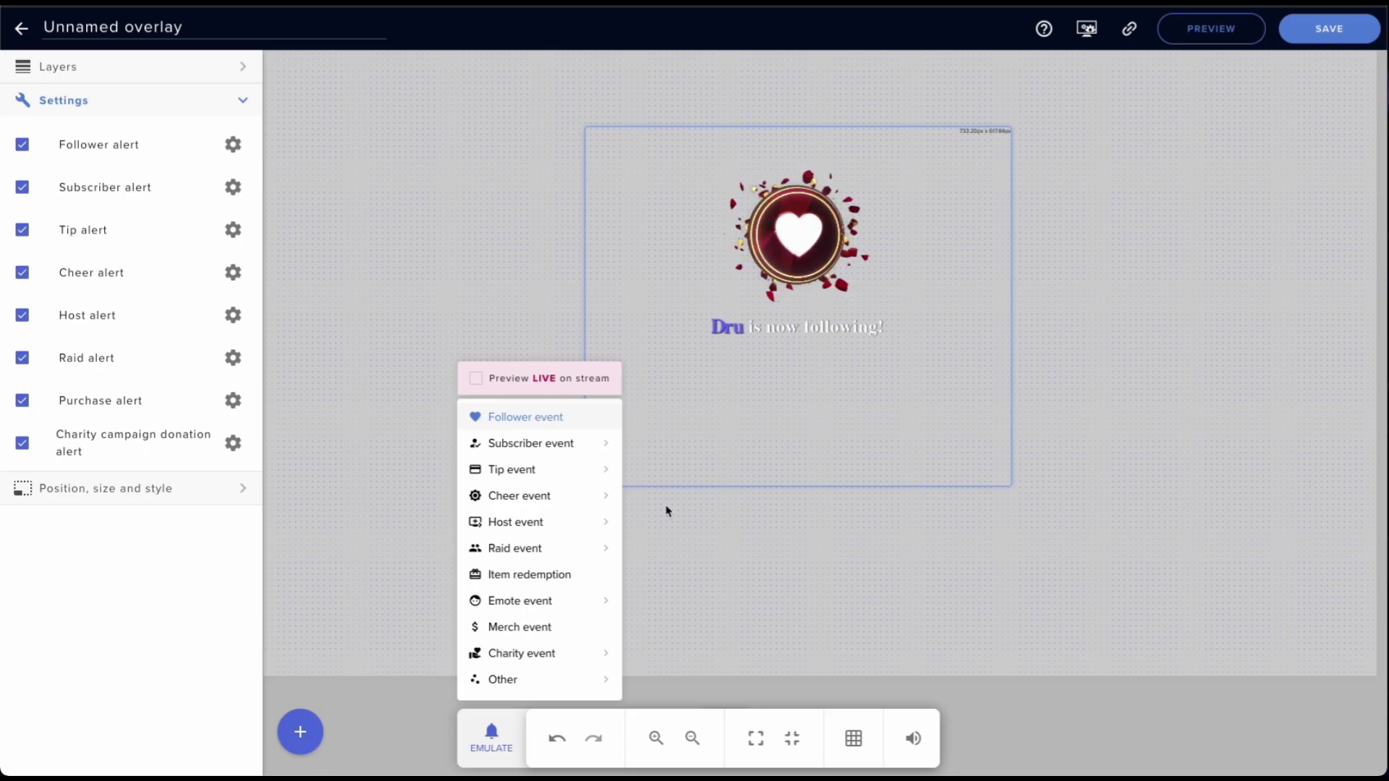
pyautogui.moveTo(552, 500)
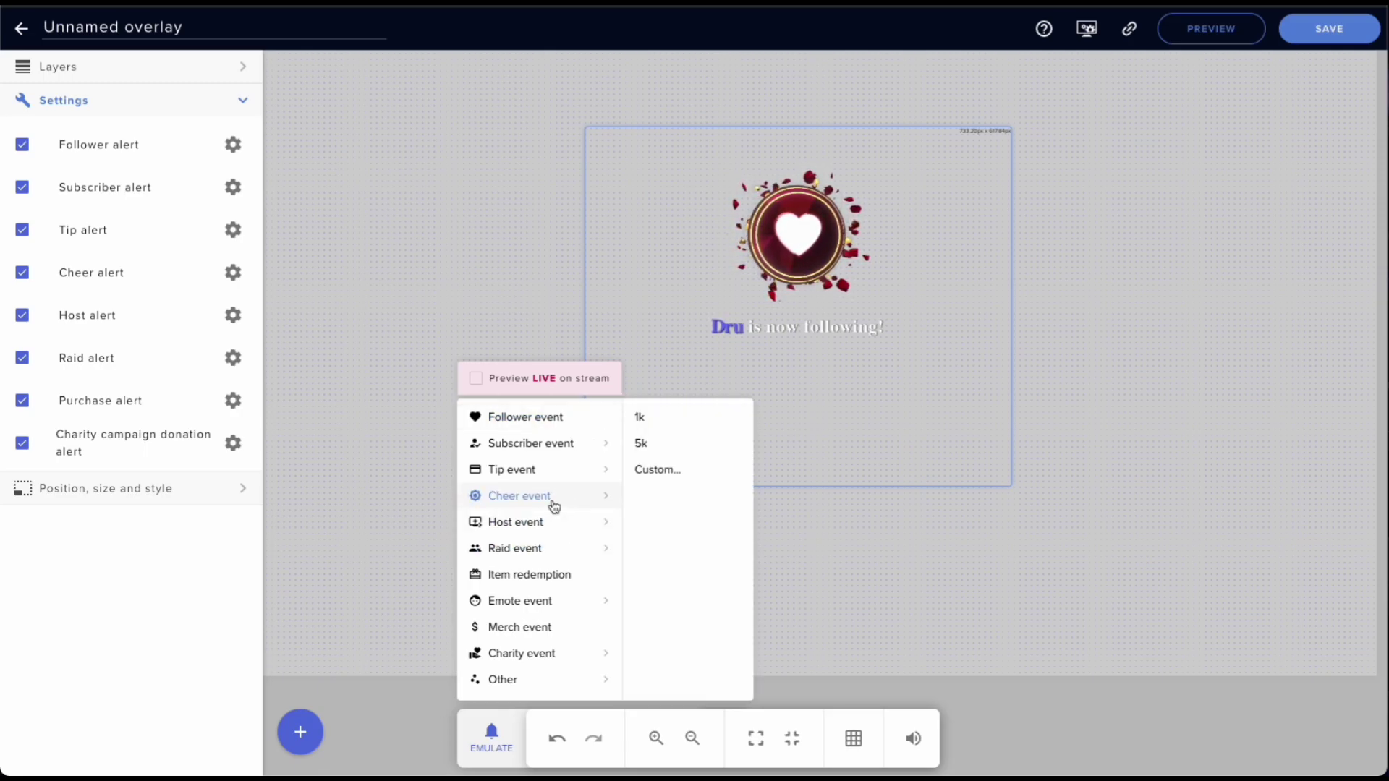
pyautogui.click(685, 423)
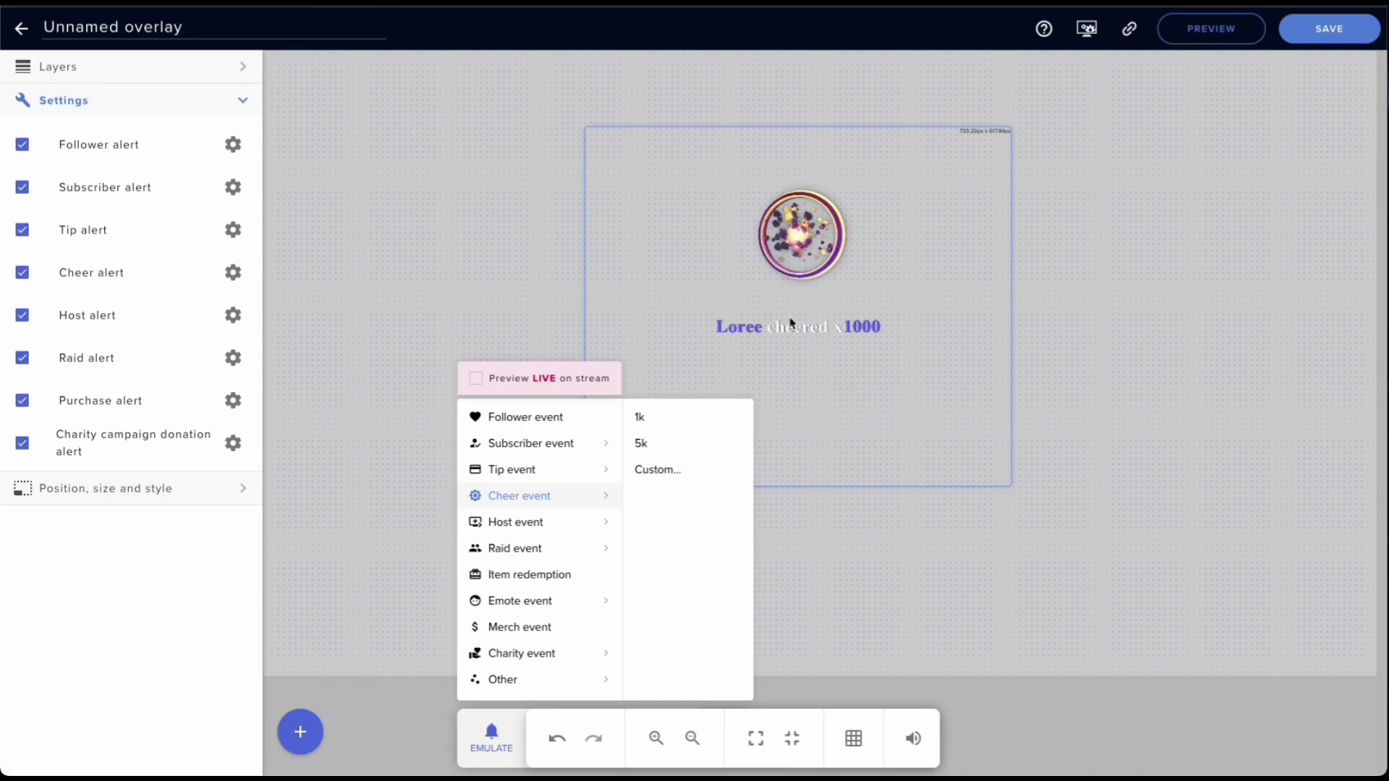
# Open the Cheer alert's advanced settings, showing '{name} cheered x{amount}' and a 10-second duration.
pyautogui.click(233, 278)
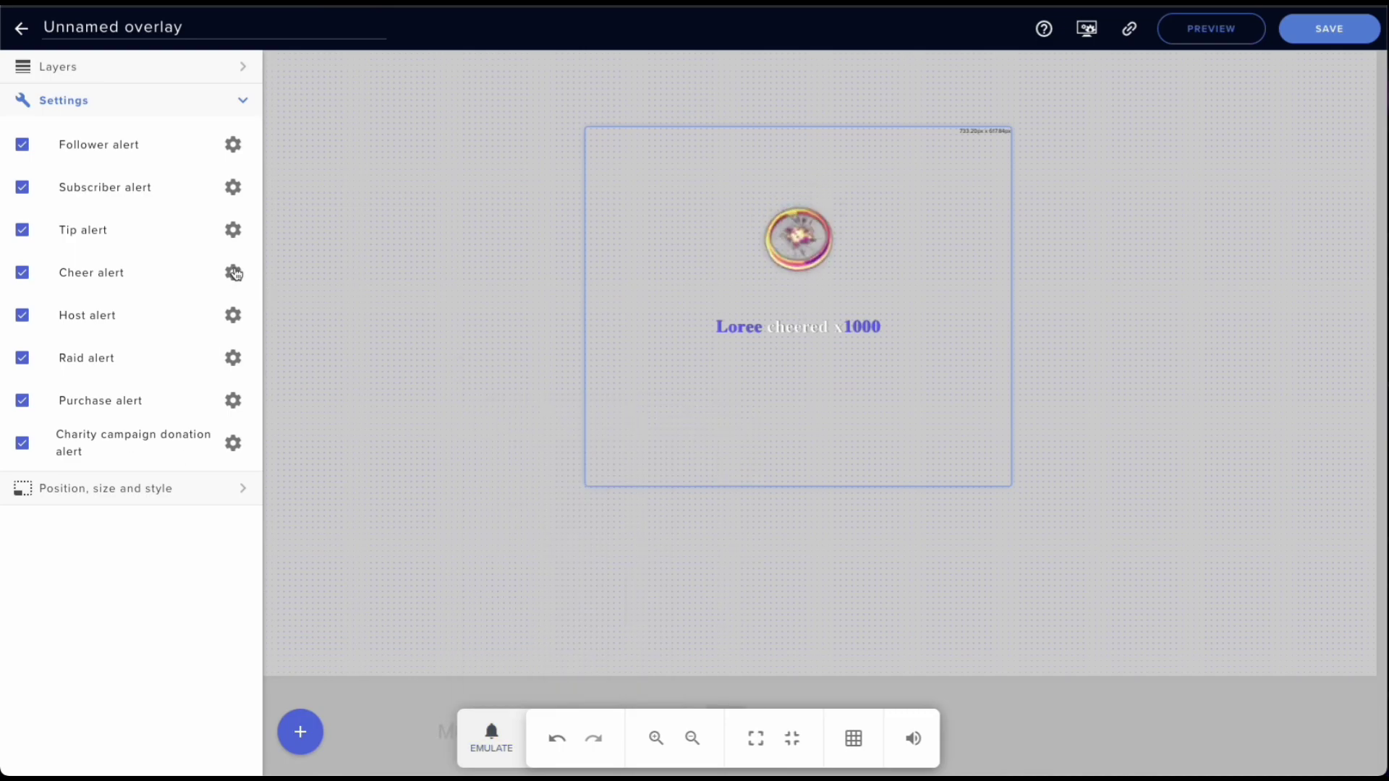
pyautogui.click(232, 278)
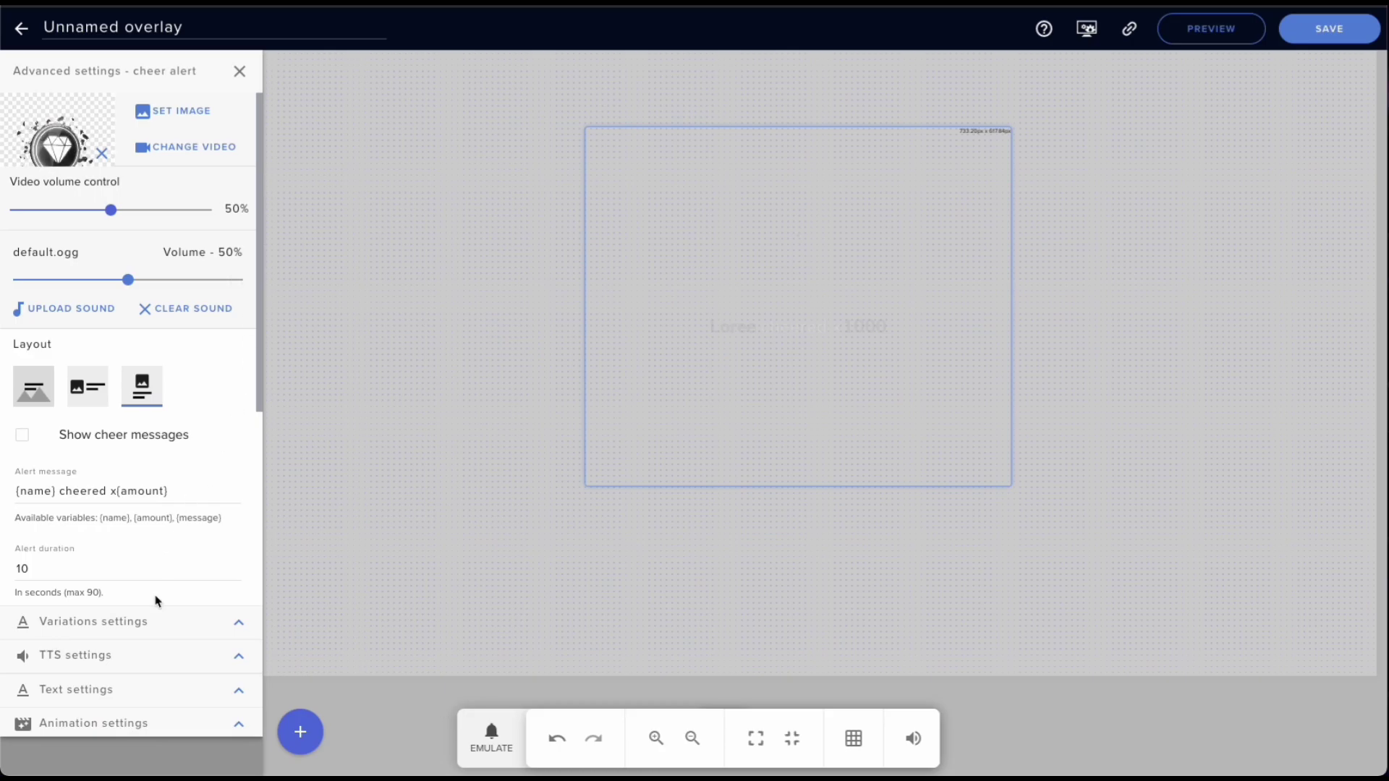
pyautogui.click(240, 71)
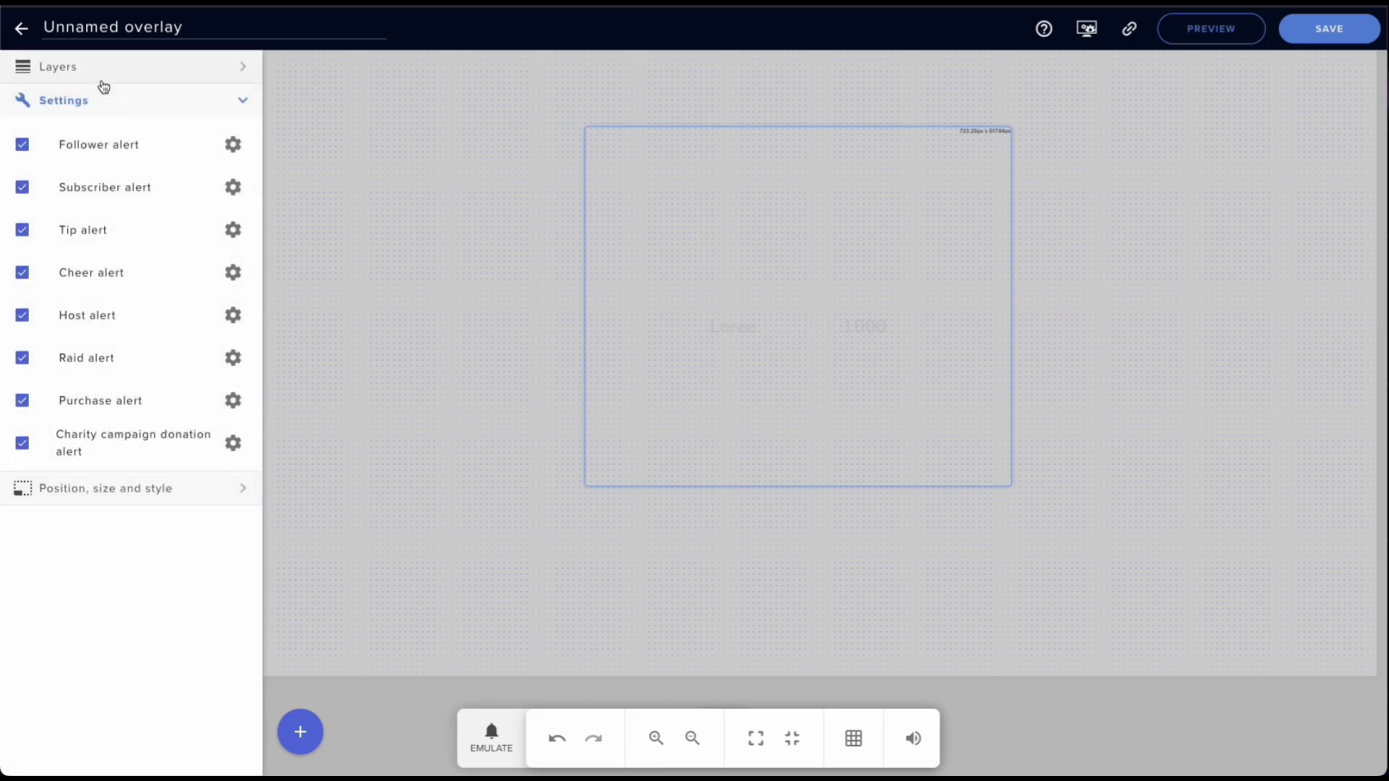
pyautogui.click(149, 66)
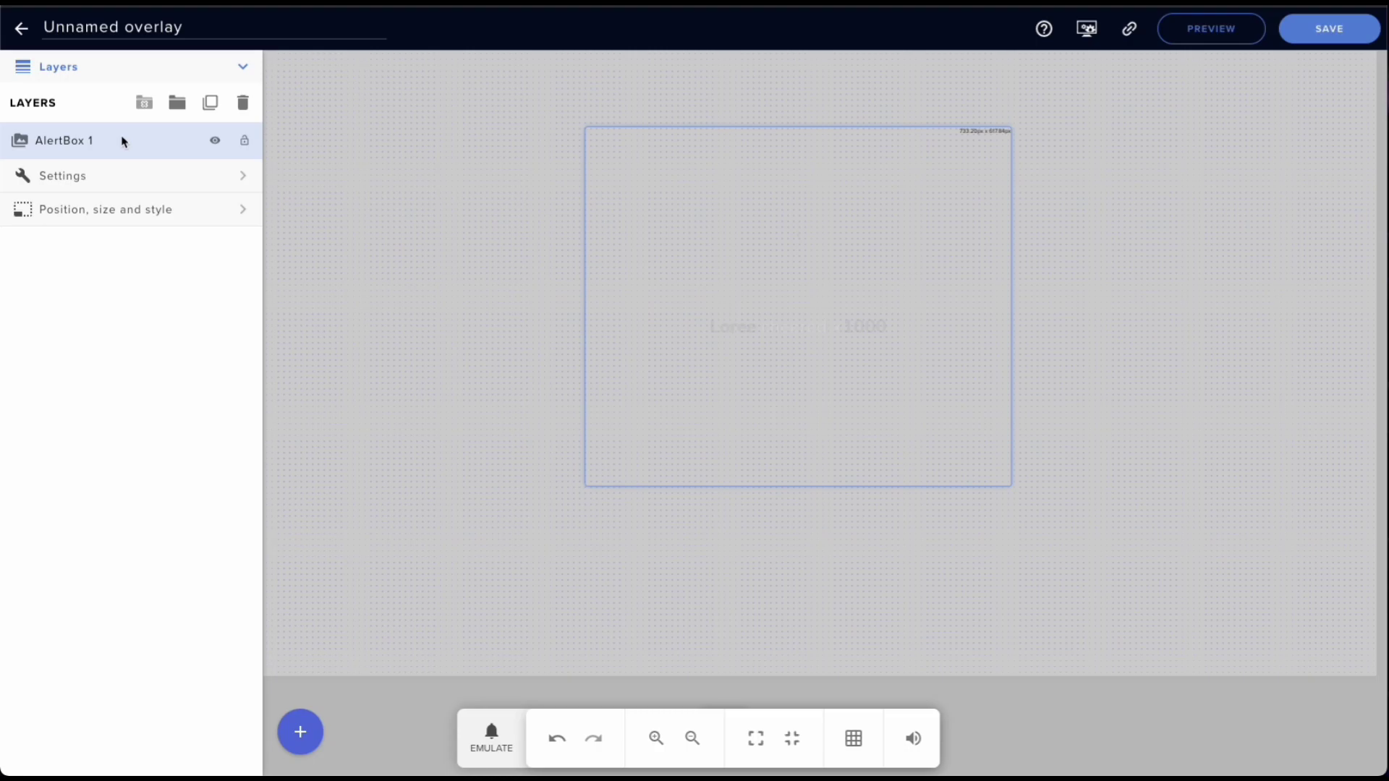
pyautogui.click(153, 181)
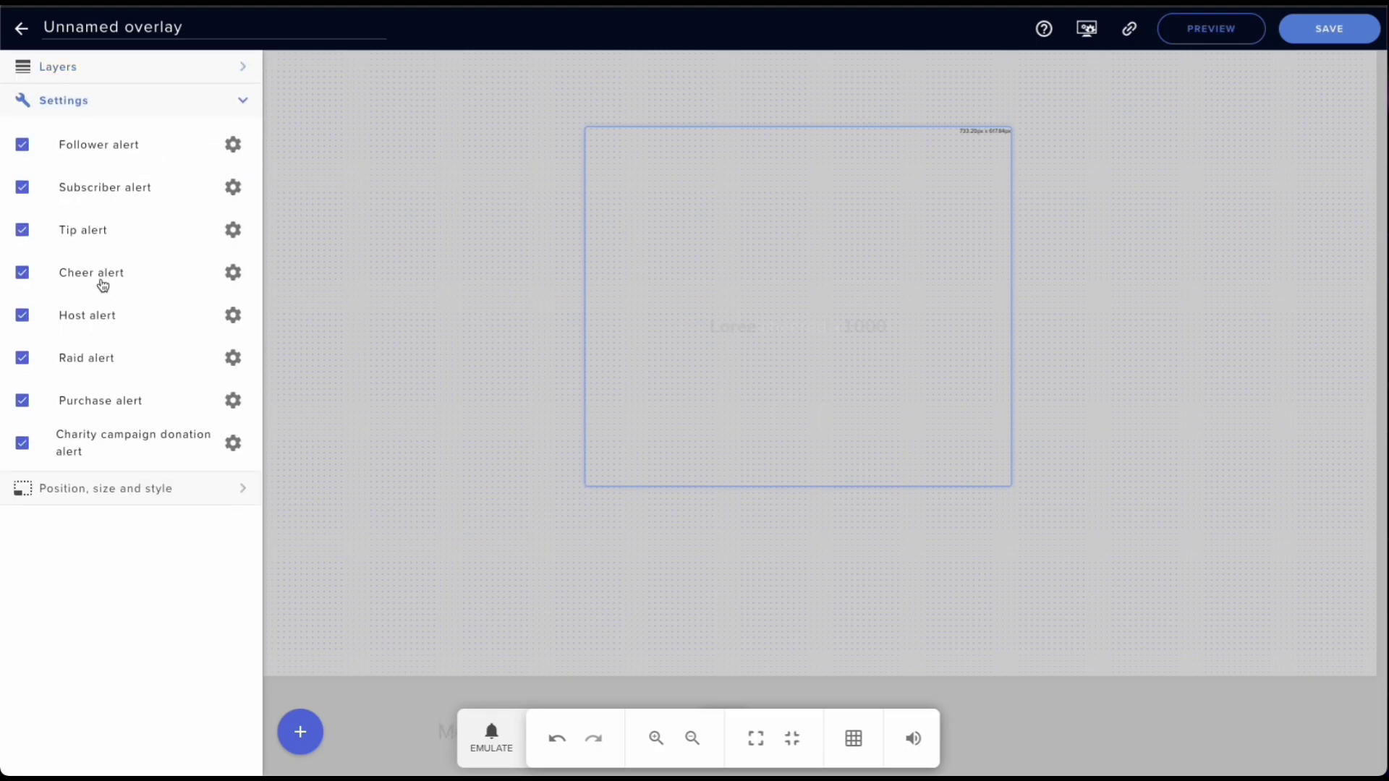
pyautogui.click(232, 275)
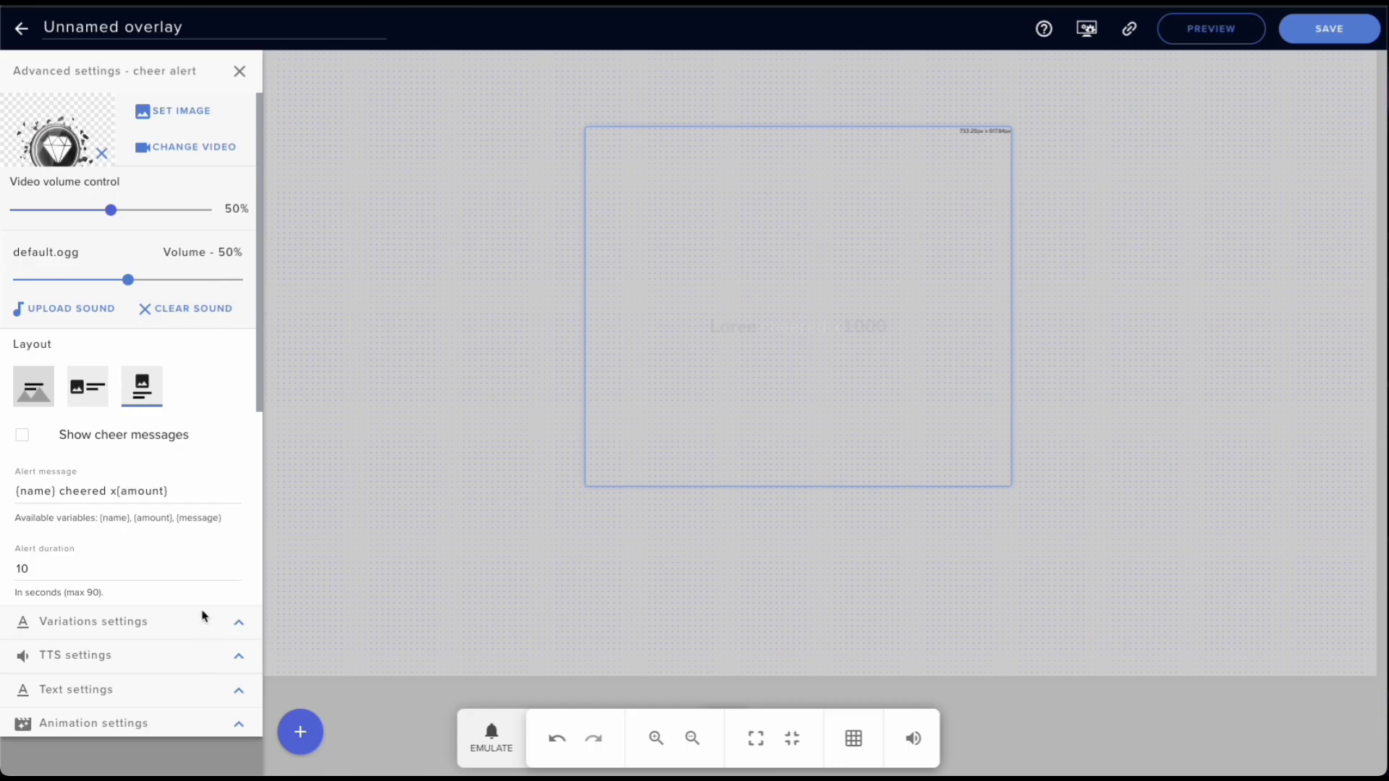
# Expand the cheer variations and delete the Bits 10000 and Bits 5000 variations.
pyautogui.click(243, 625)
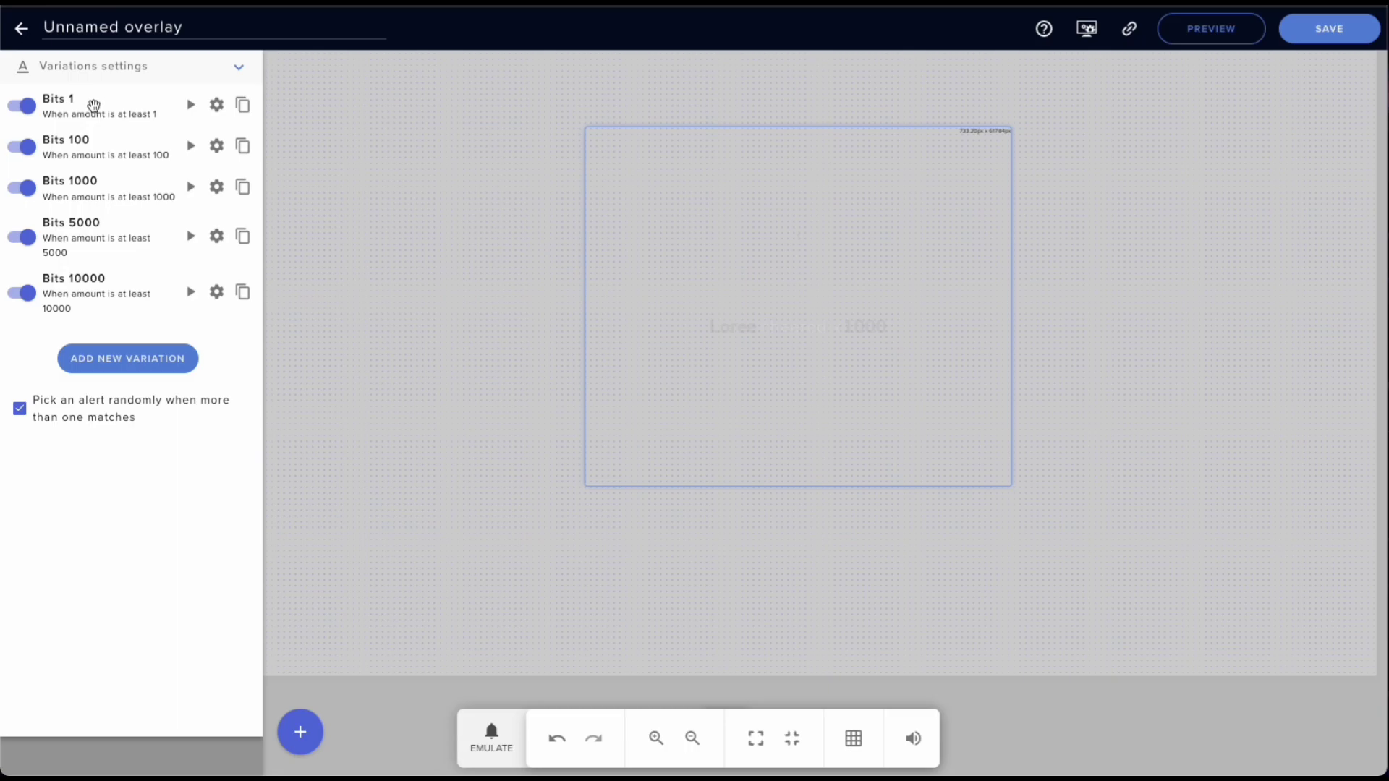
pyautogui.click(217, 292)
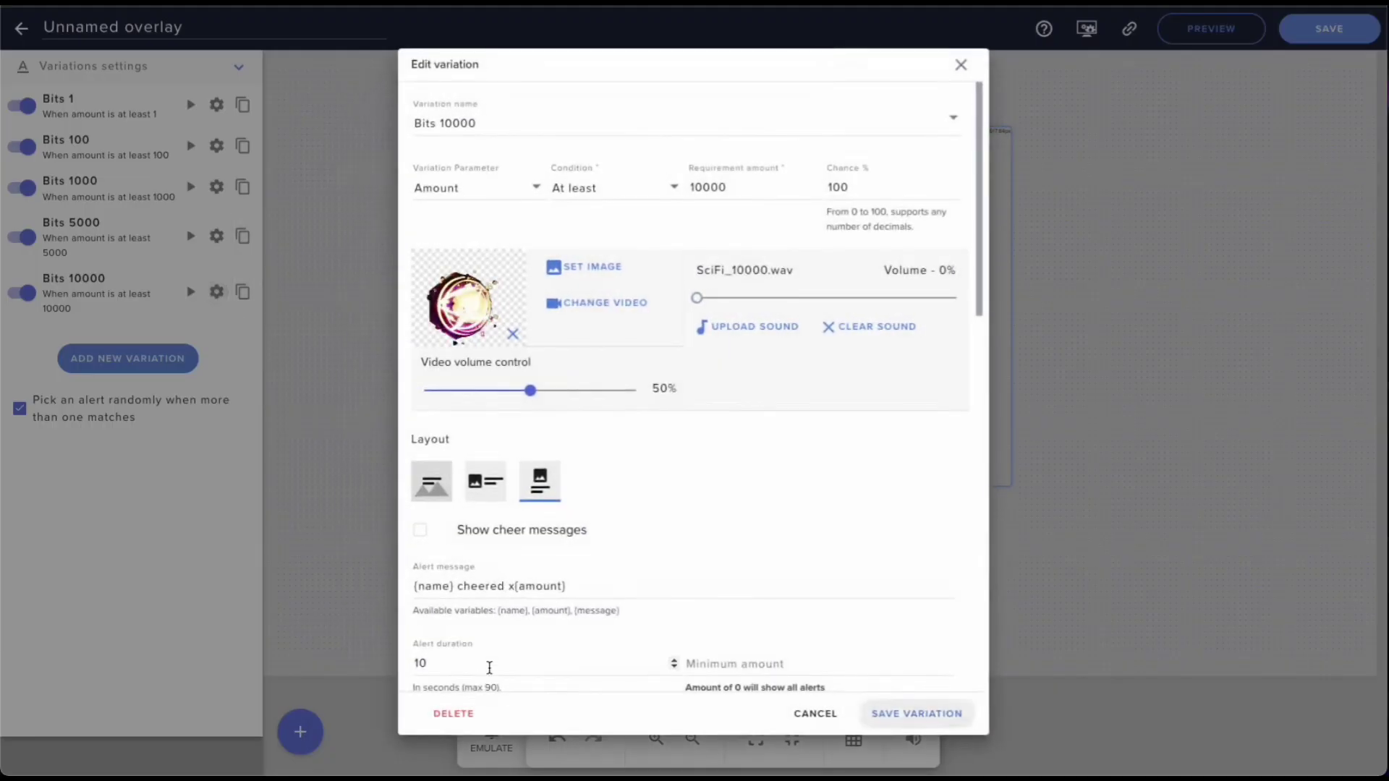
pyautogui.click(449, 714)
pyautogui.click(739, 428)
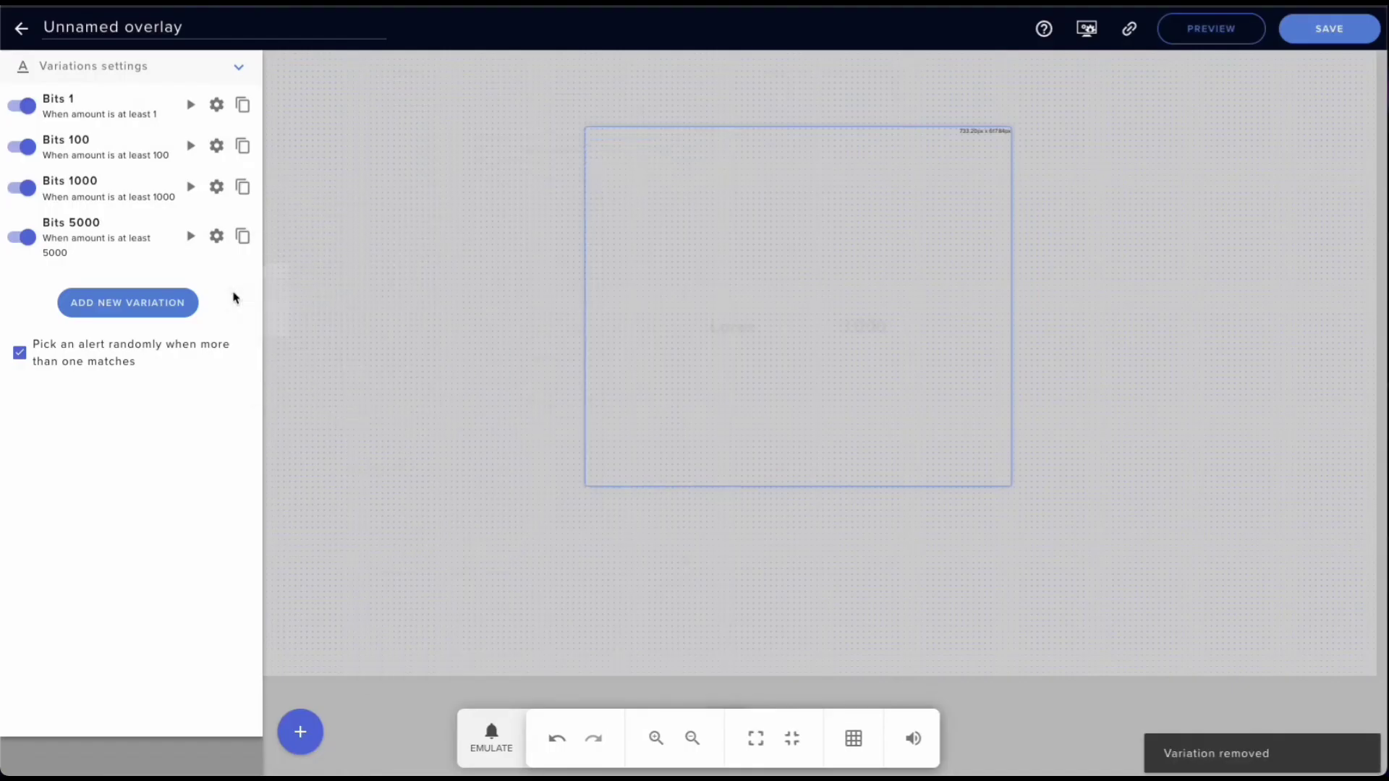
pyautogui.click(216, 236)
pyautogui.click(454, 713)
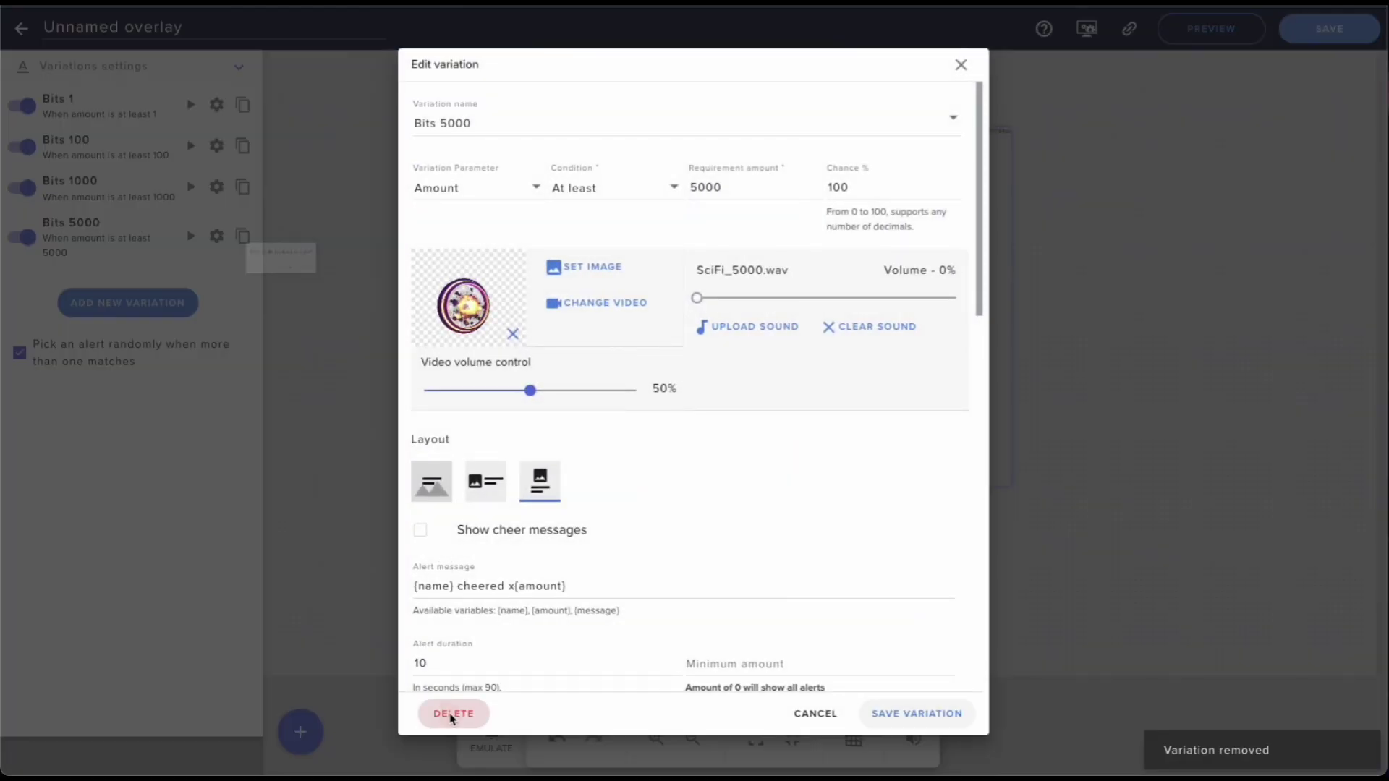
pyautogui.click(804, 423)
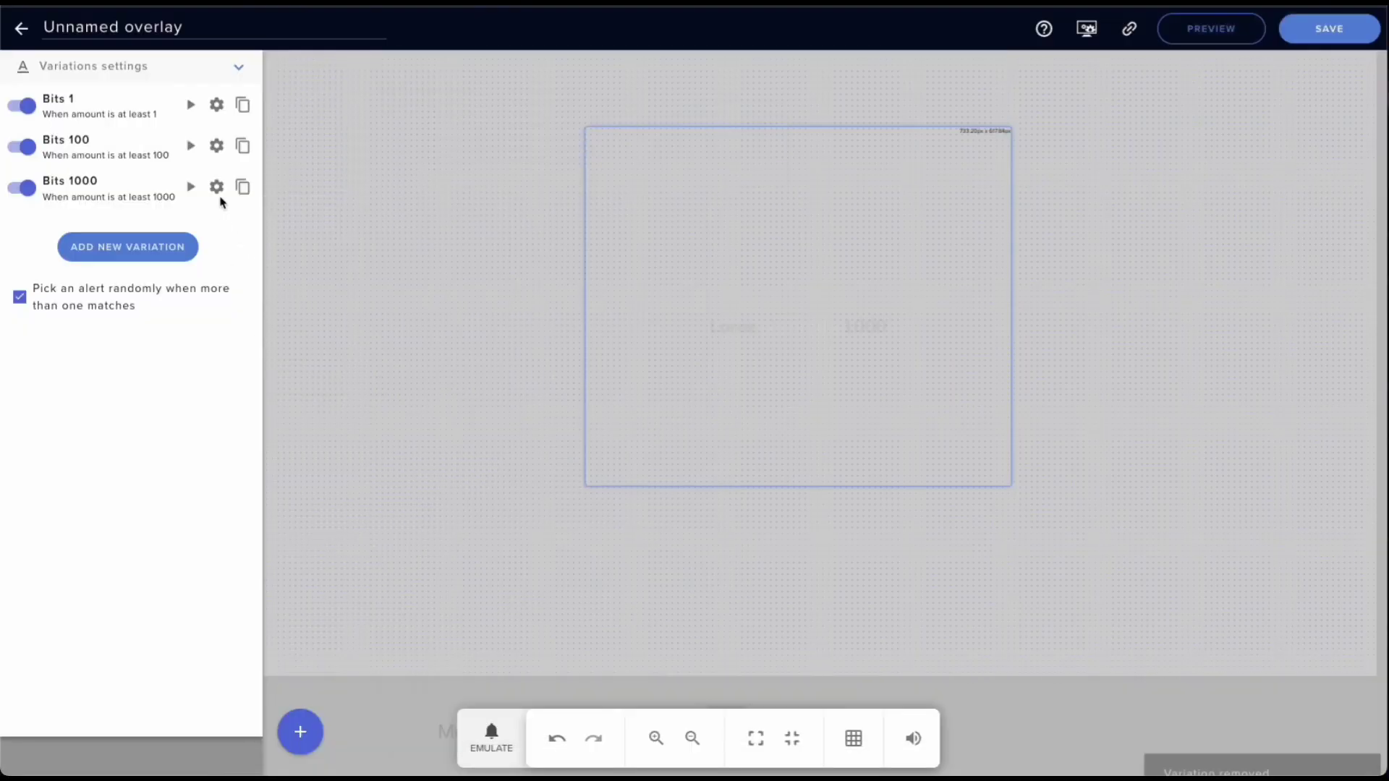
# Delete the remaining Bits 1000, Bits 100 and Bits 1 variations.
pyautogui.click(217, 186)
pyautogui.click(463, 715)
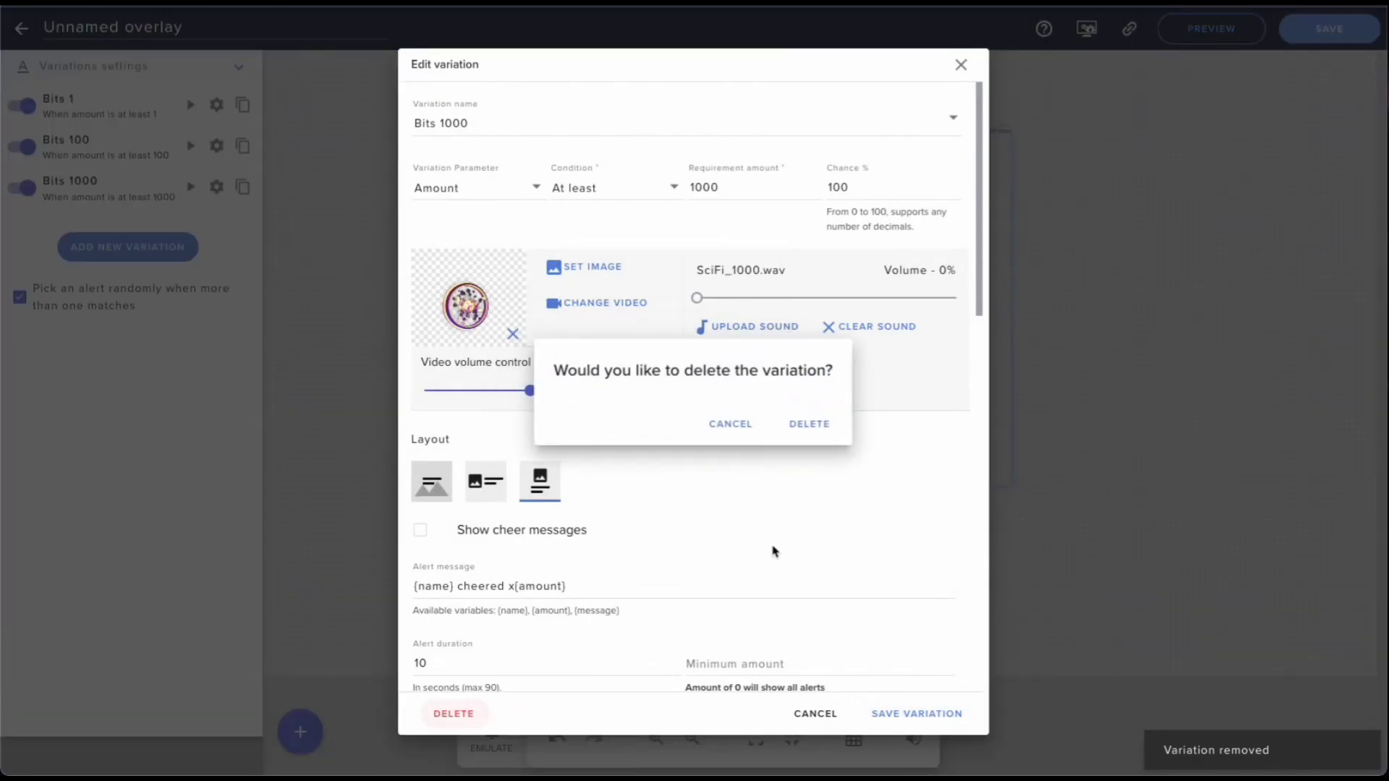
pyautogui.click(805, 423)
pyautogui.click(218, 145)
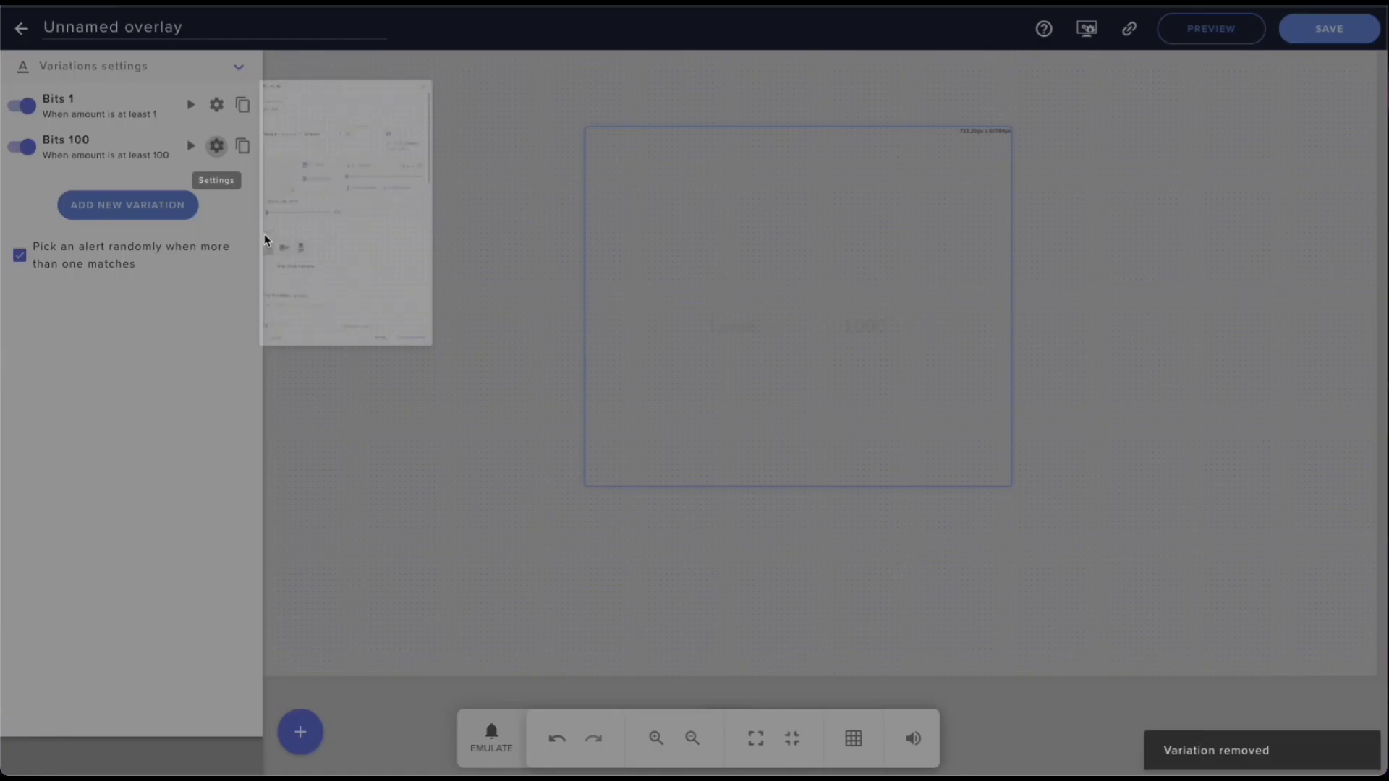
pyautogui.click(454, 714)
pyautogui.click(810, 424)
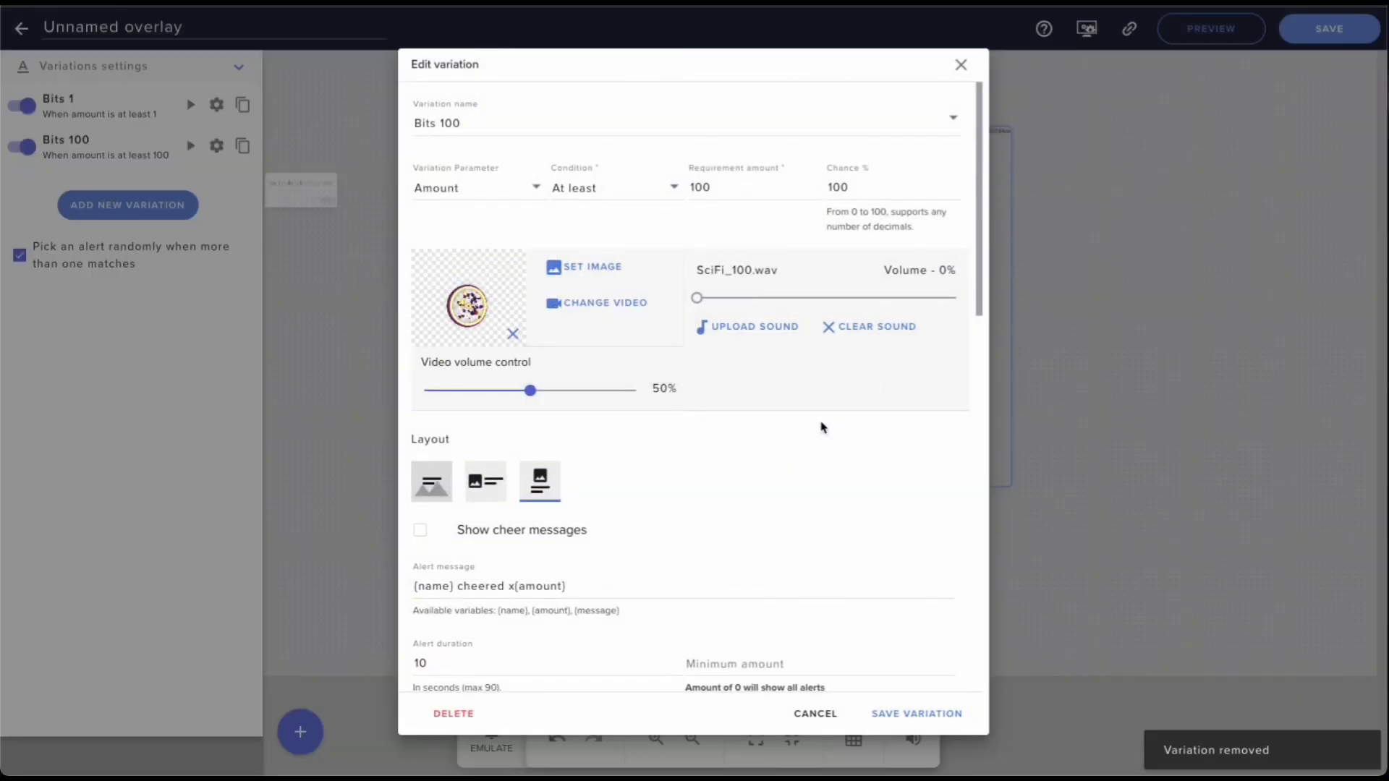
pyautogui.click(216, 105)
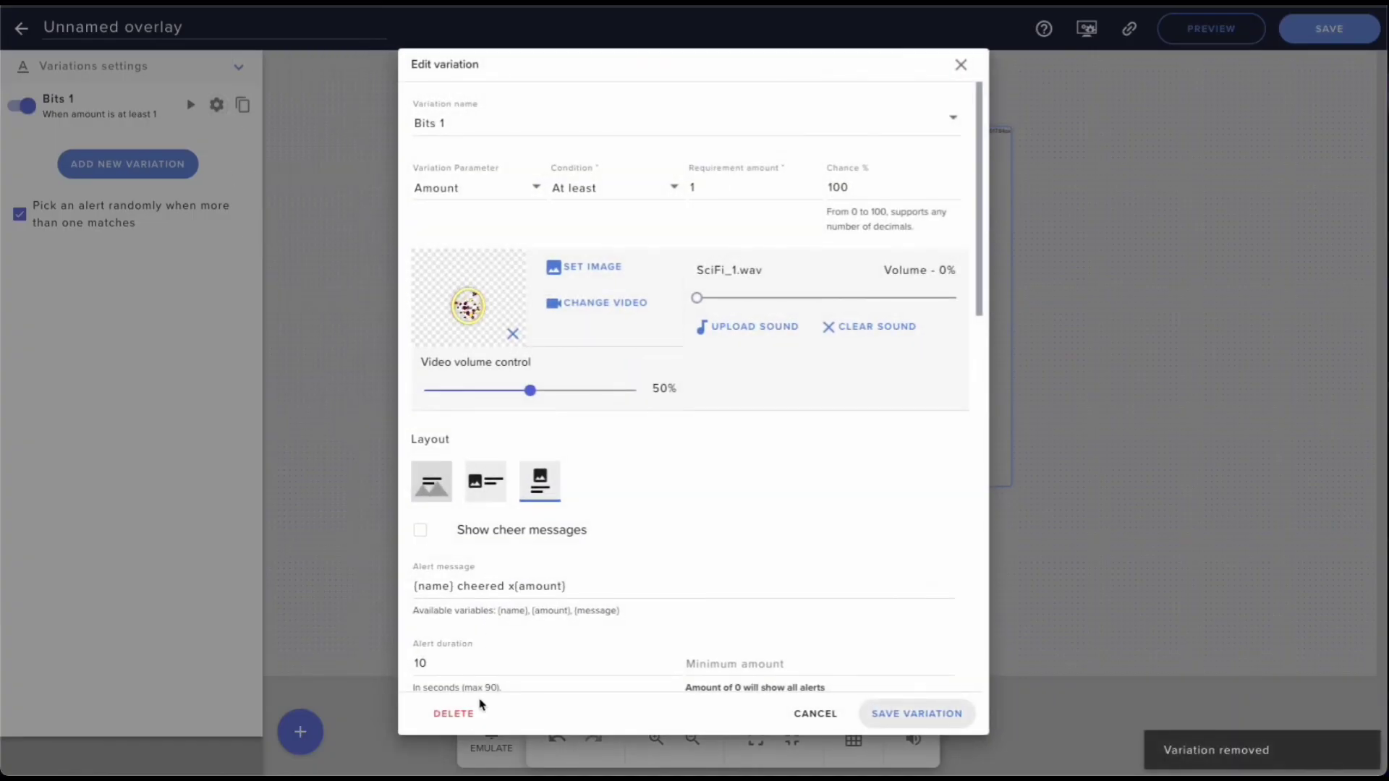
pyautogui.click(453, 713)
pyautogui.click(811, 426)
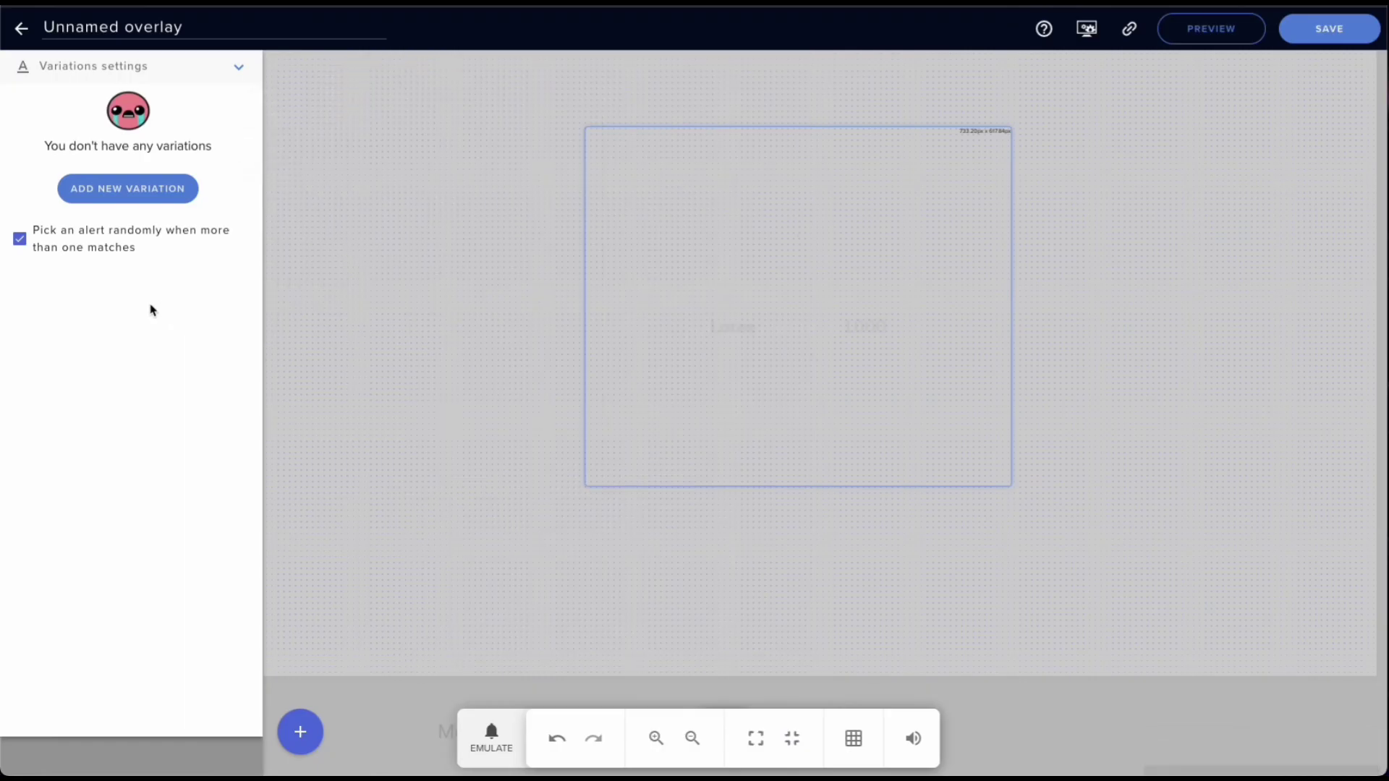
# Begin saving the overlay, entering 'alerts test' as its name.
pyautogui.click(1361, 36)
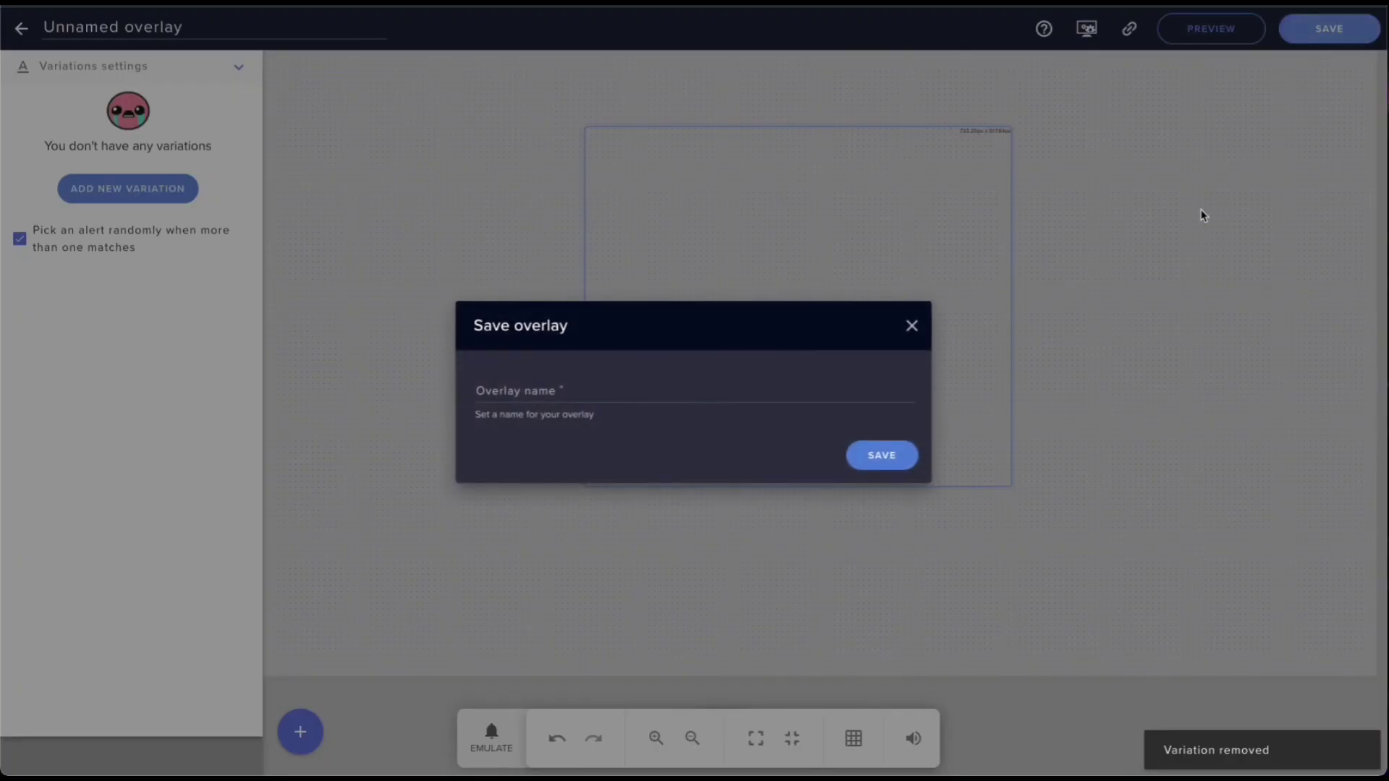
pyautogui.click(610, 387)
pyautogui.write('alerts test')
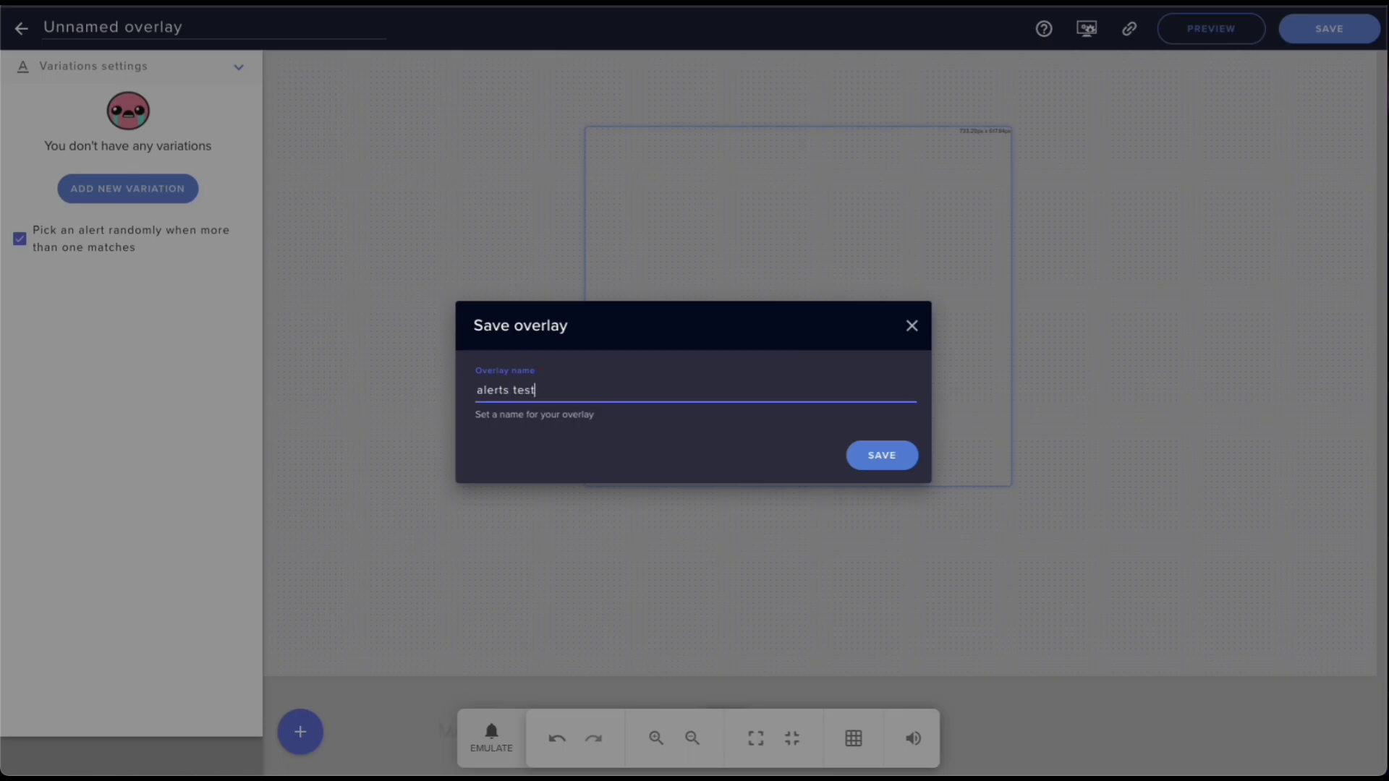
# Save the overlay as 'alerts test' and play a 1k-bit test cheer.
pyautogui.click(866, 453)
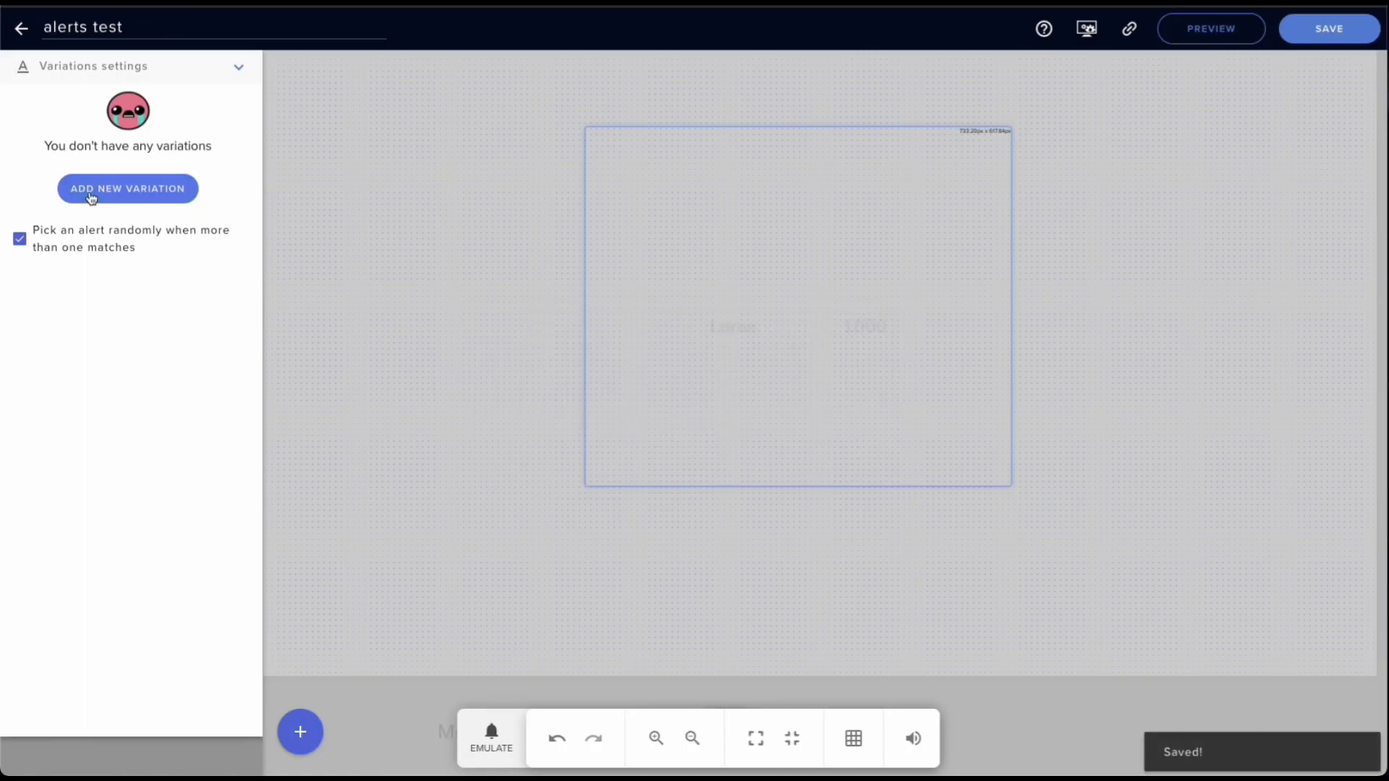
pyautogui.click(491, 738)
pyautogui.moveTo(518, 494)
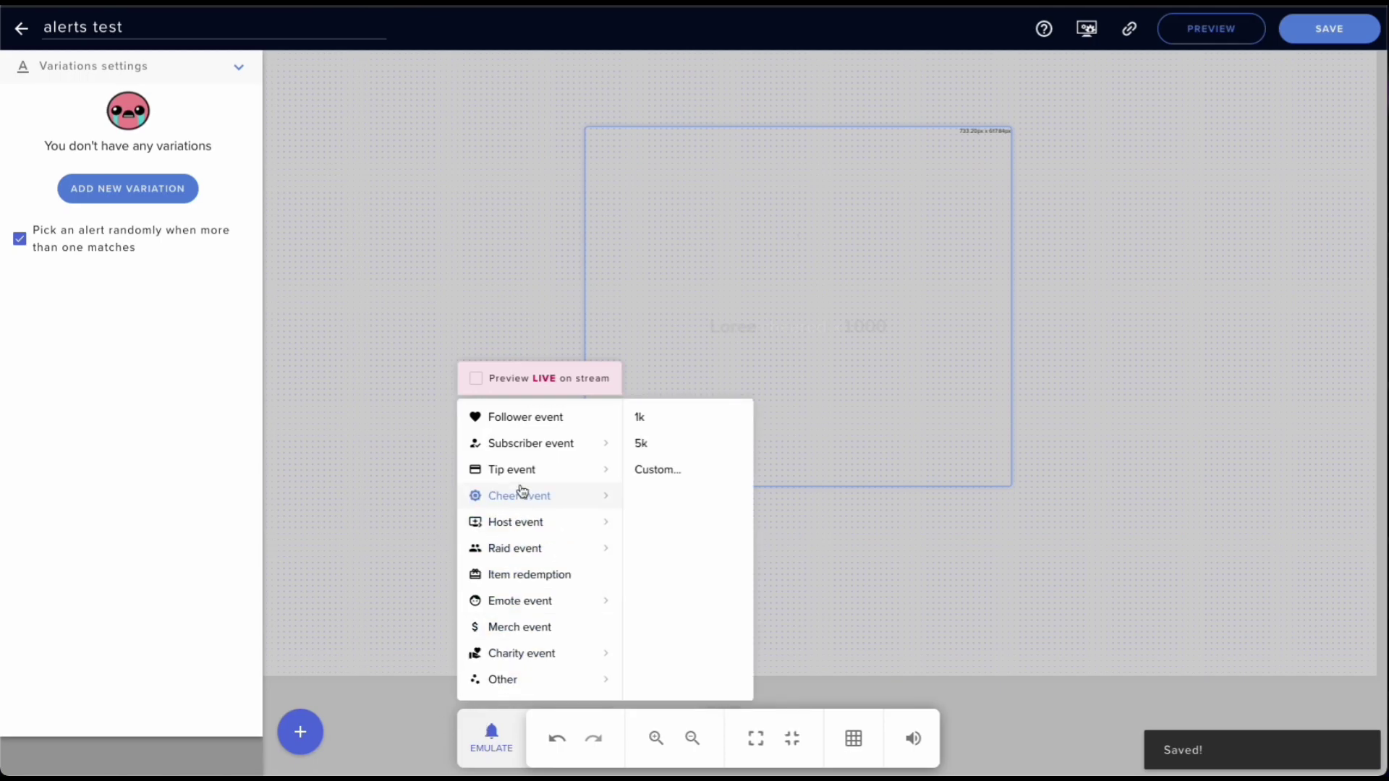
pyautogui.click(690, 426)
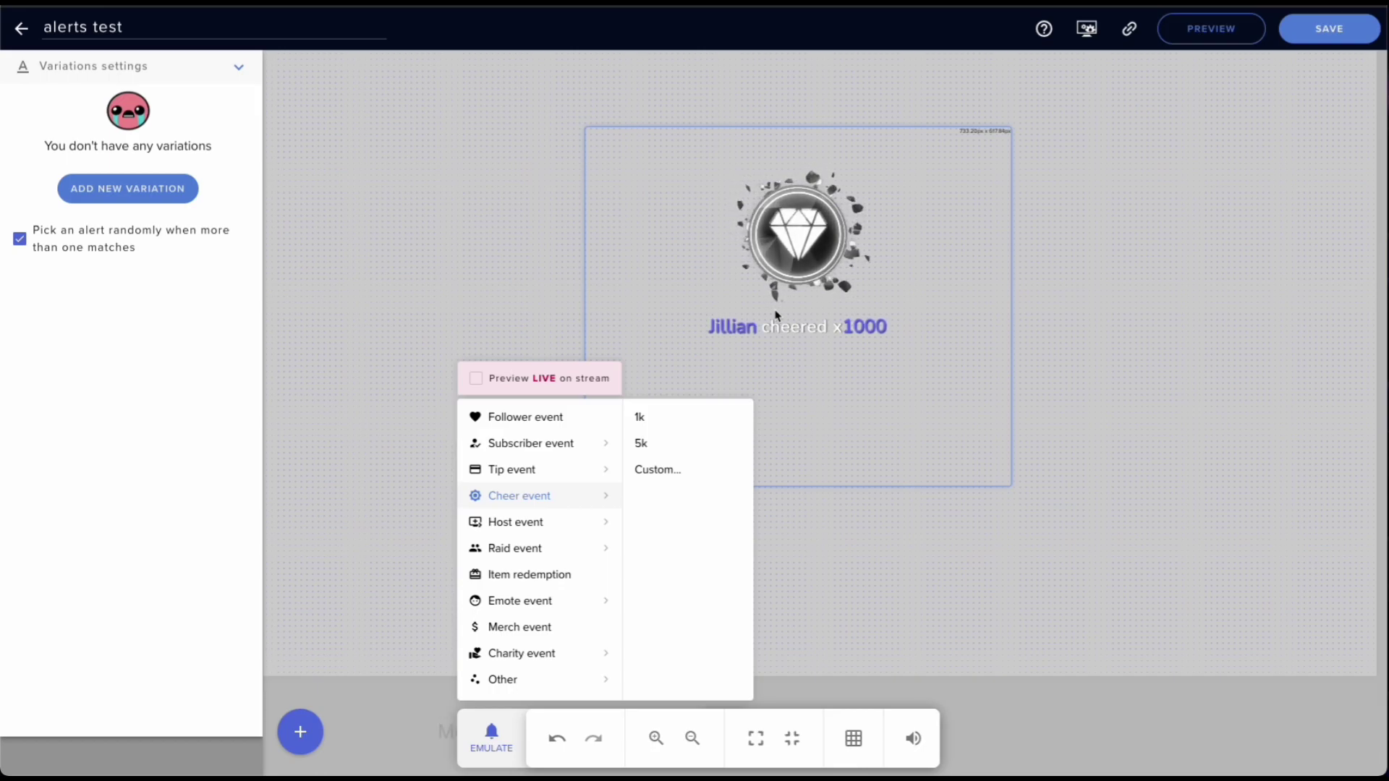
pyautogui.click(155, 301)
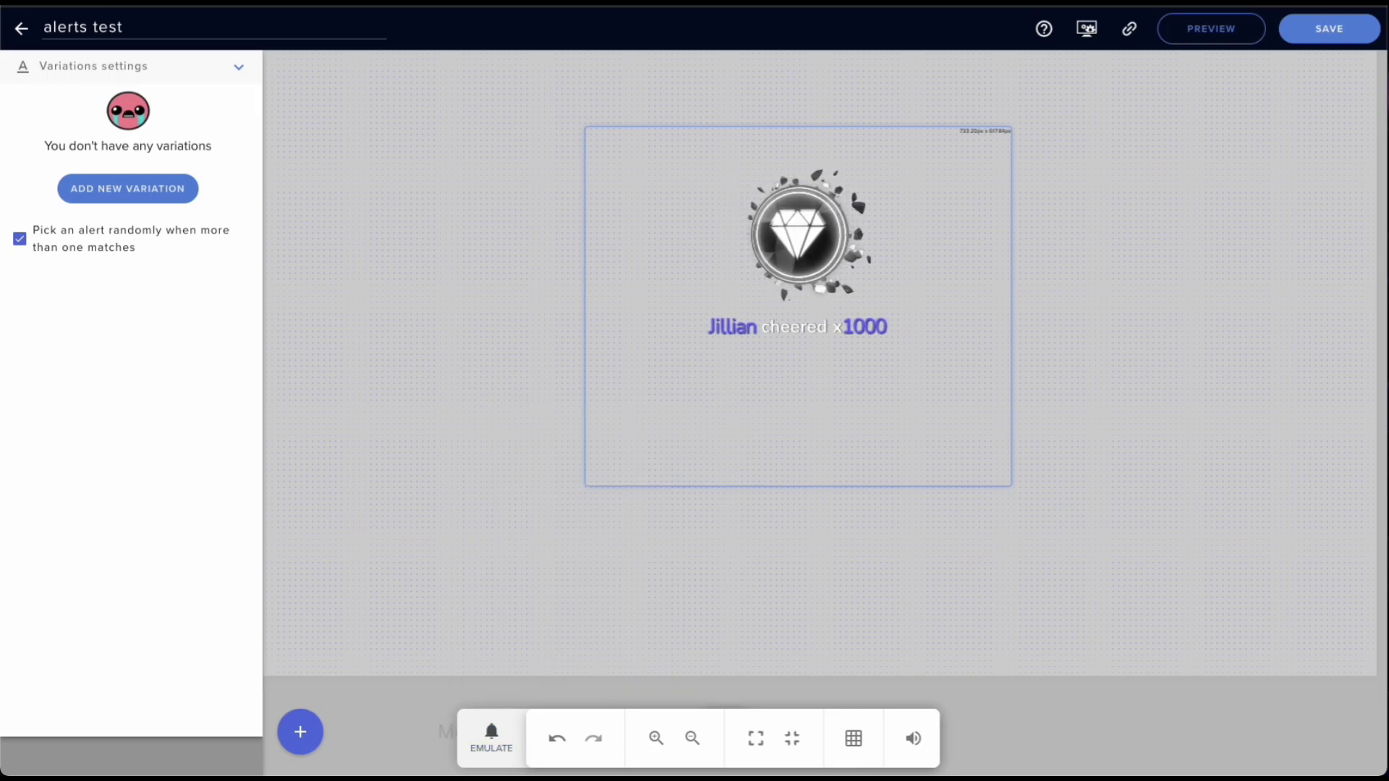
# Add a blank cheer variation named '500 bits'.
pyautogui.click(102, 190)
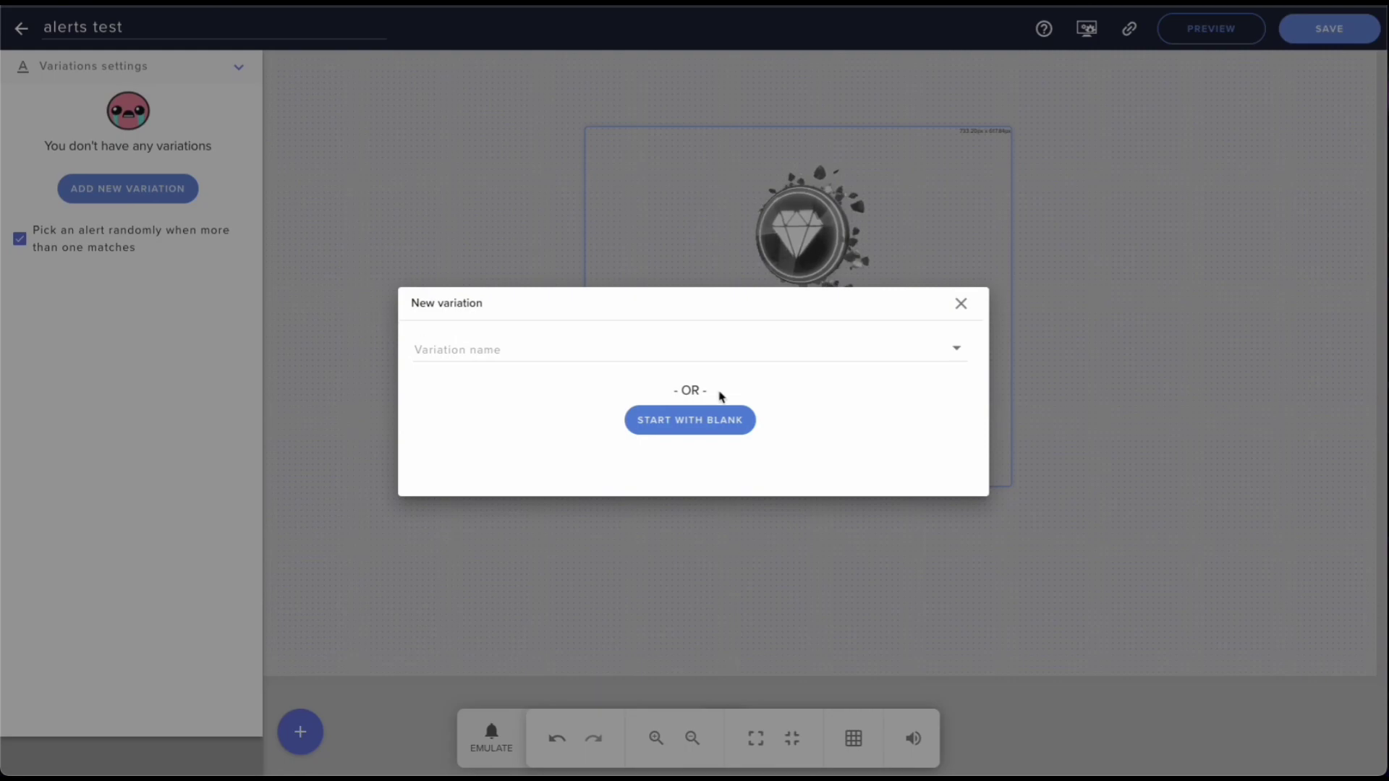
pyautogui.click(719, 421)
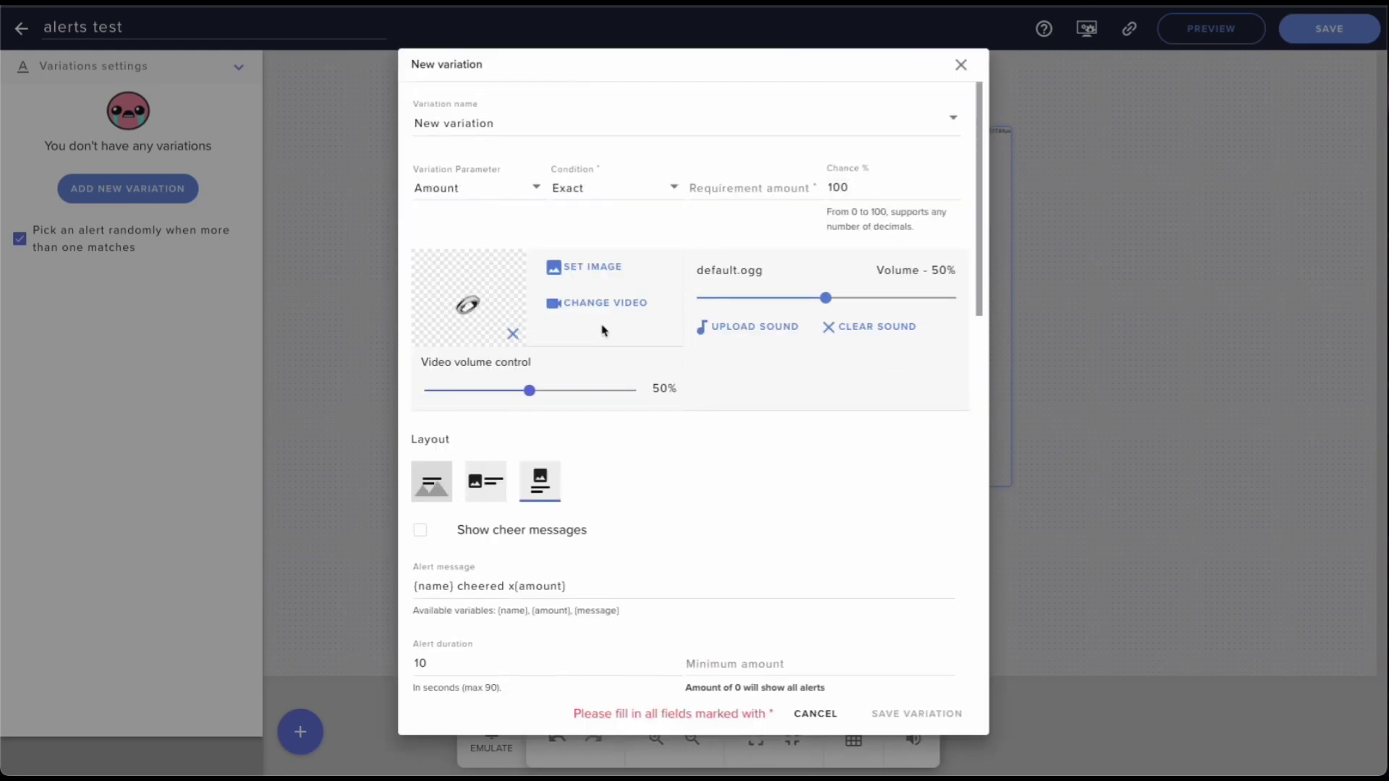
pyautogui.tripleClick(486, 123)
pyautogui.write('500 bit')
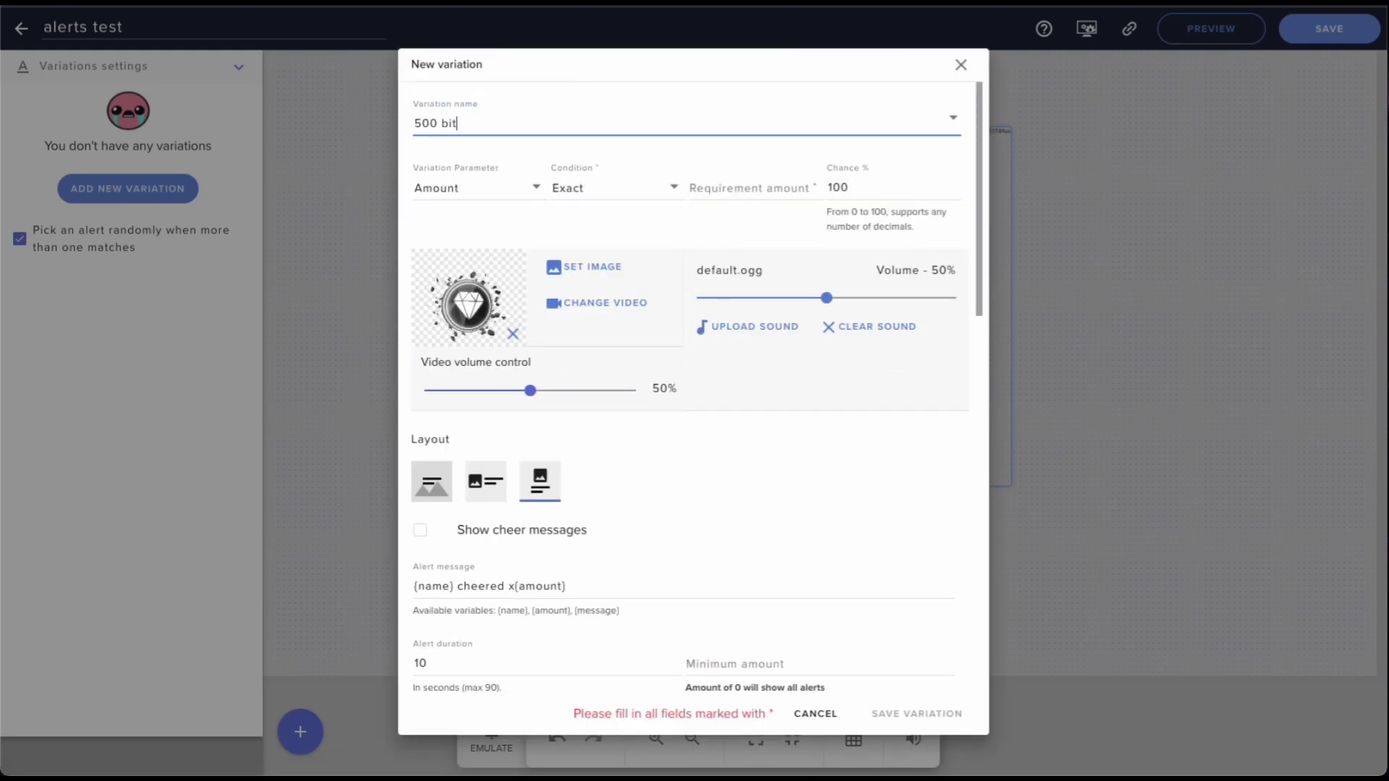
pyautogui.write('s')
# Set the variation's requirement amount to 500 with the Exact condition.
pyautogui.click(726, 190)
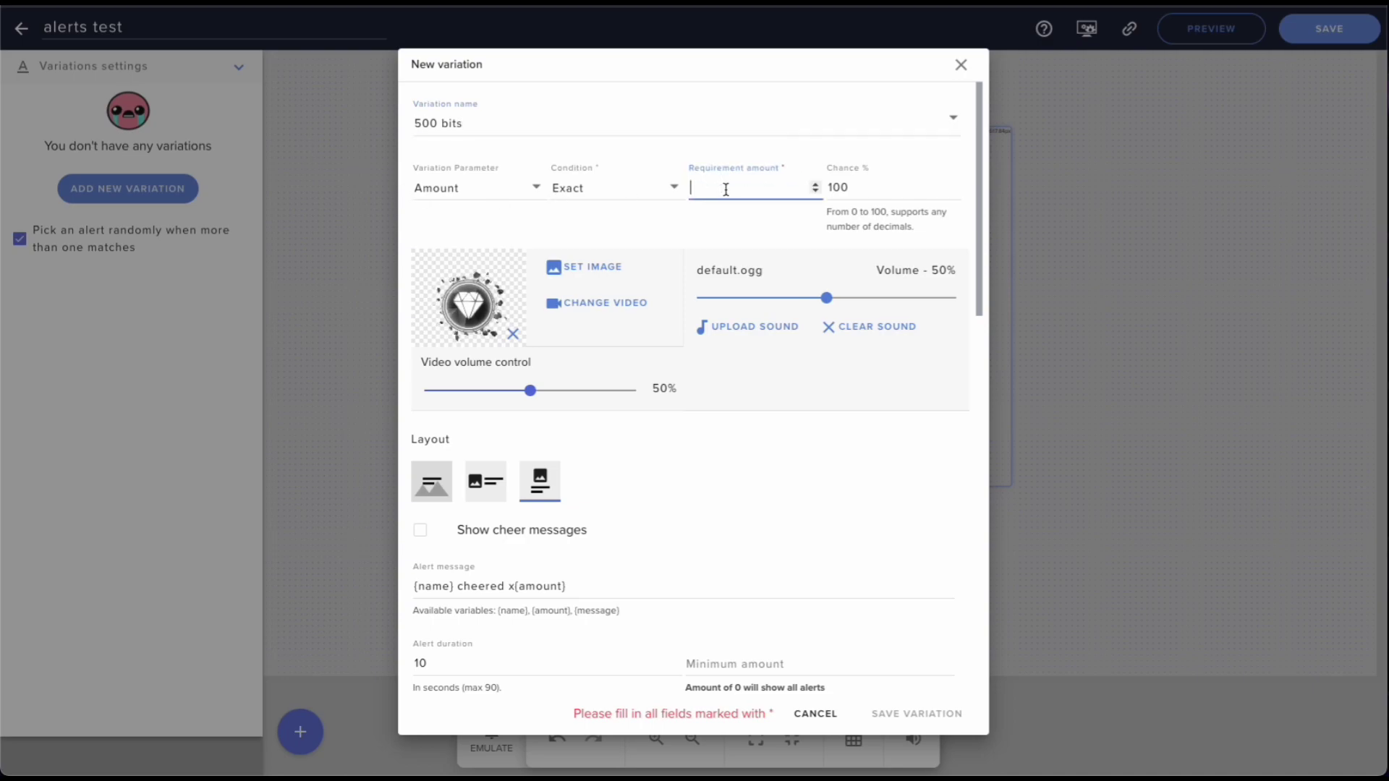
pyautogui.write('500')
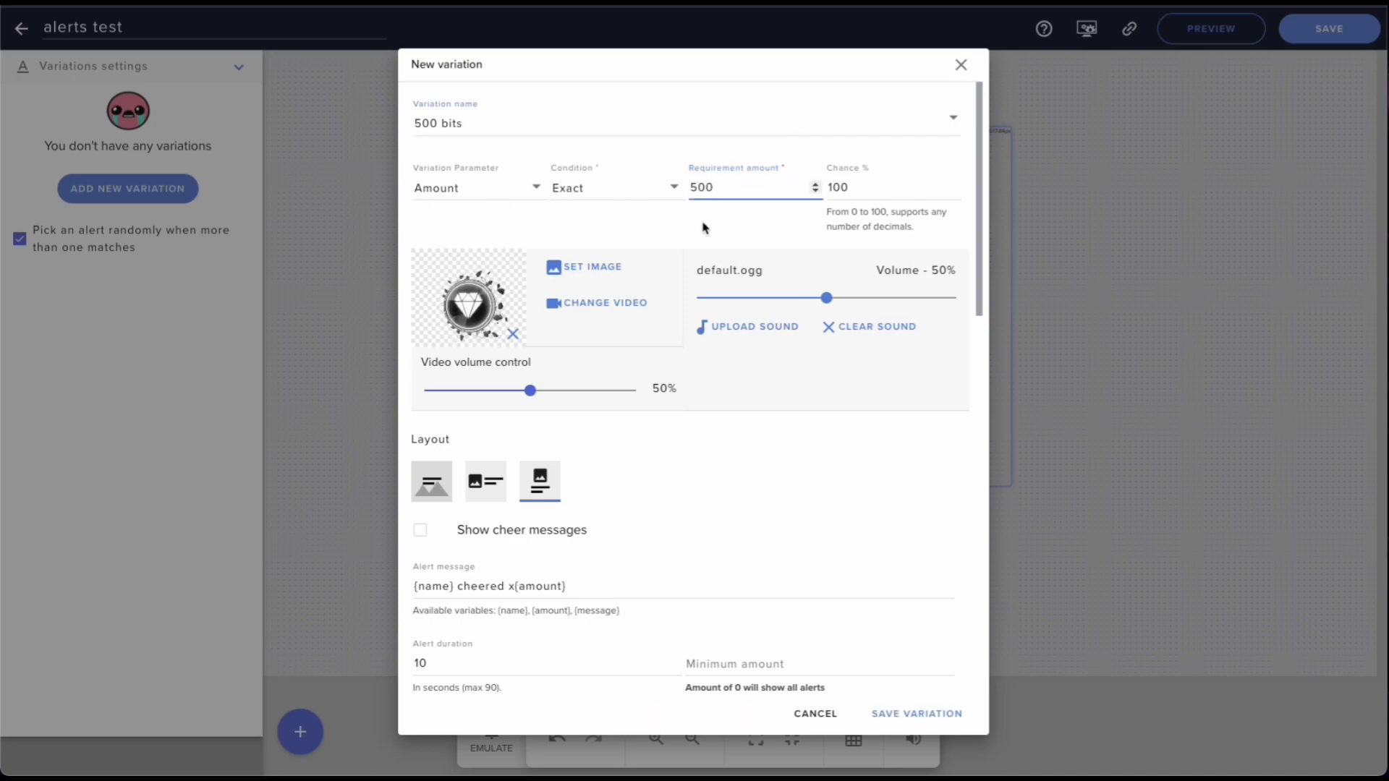
pyautogui.click(705, 228)
pyautogui.click(437, 118)
pyautogui.doubleClick(474, 127)
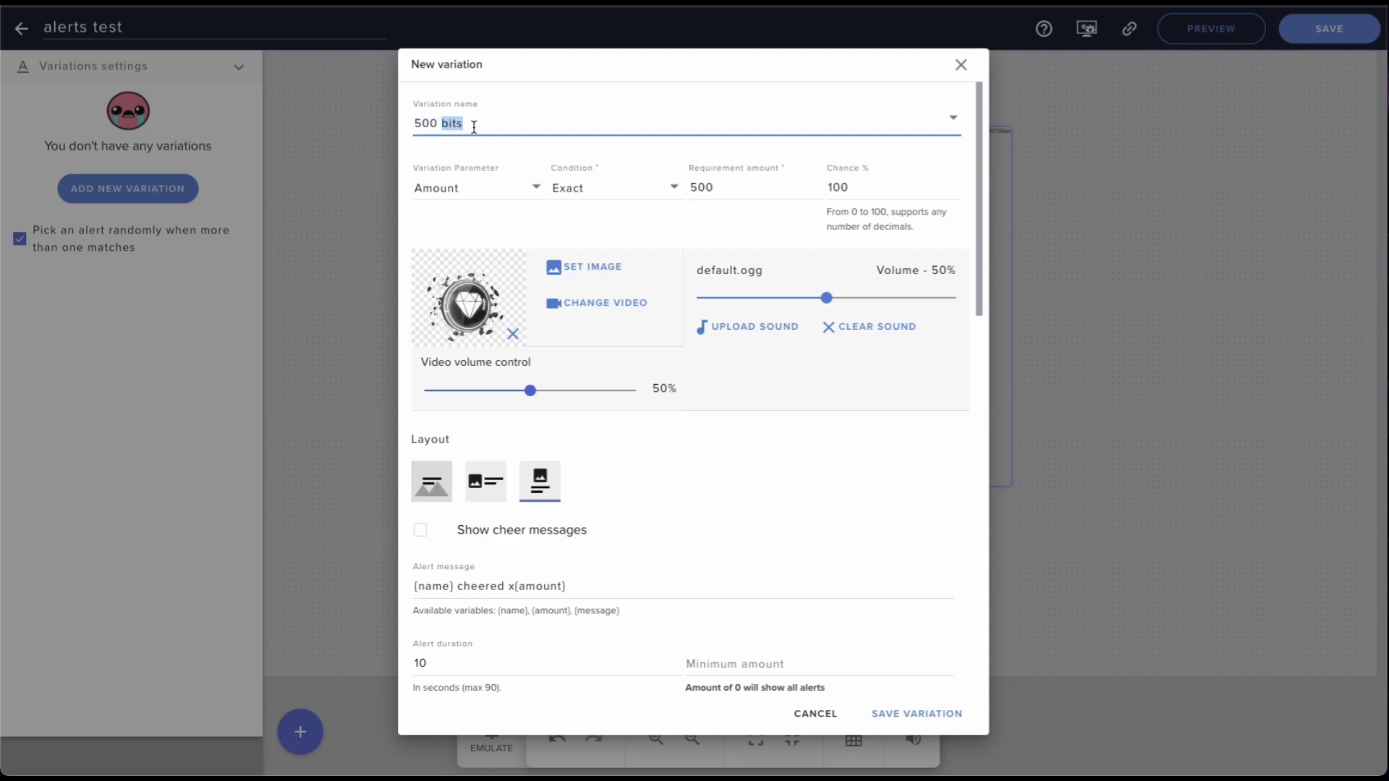
pyautogui.click(512, 169)
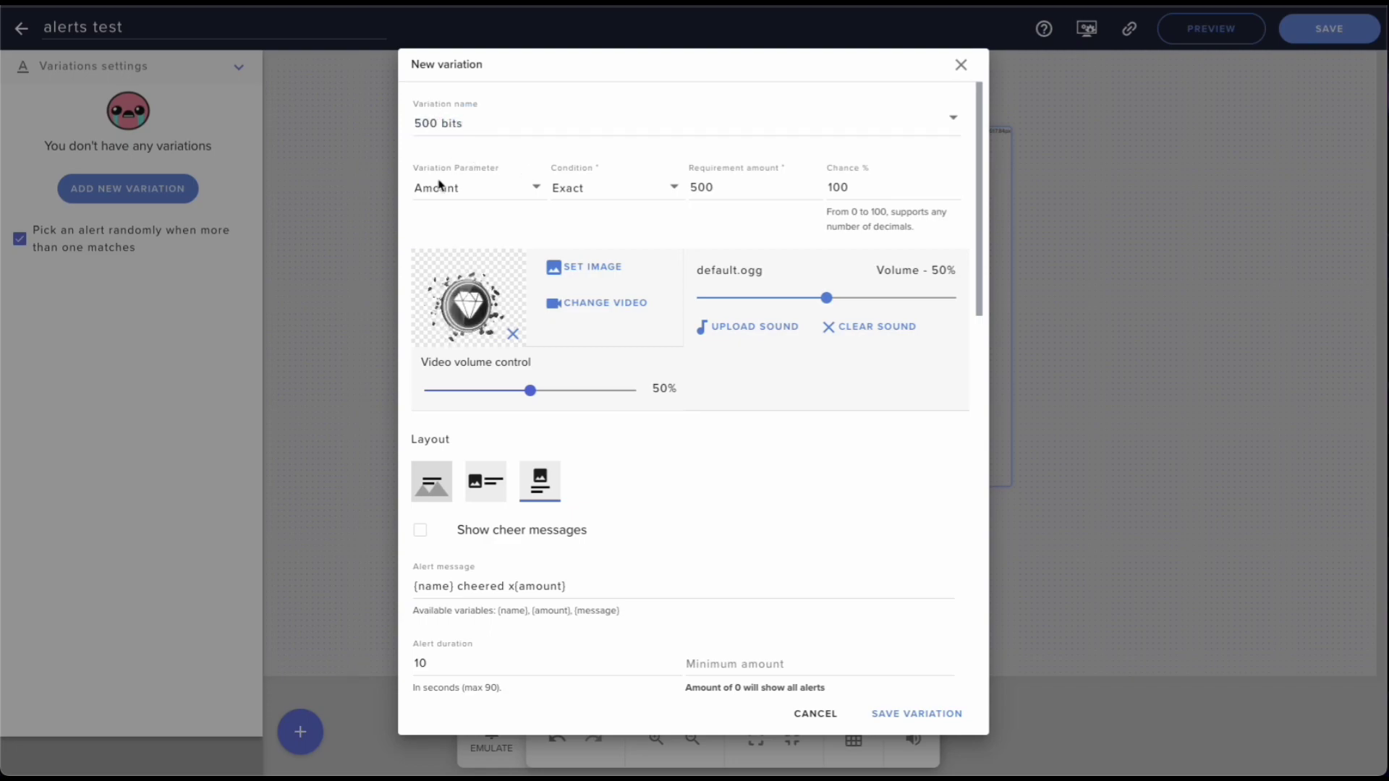
pyautogui.click(662, 194)
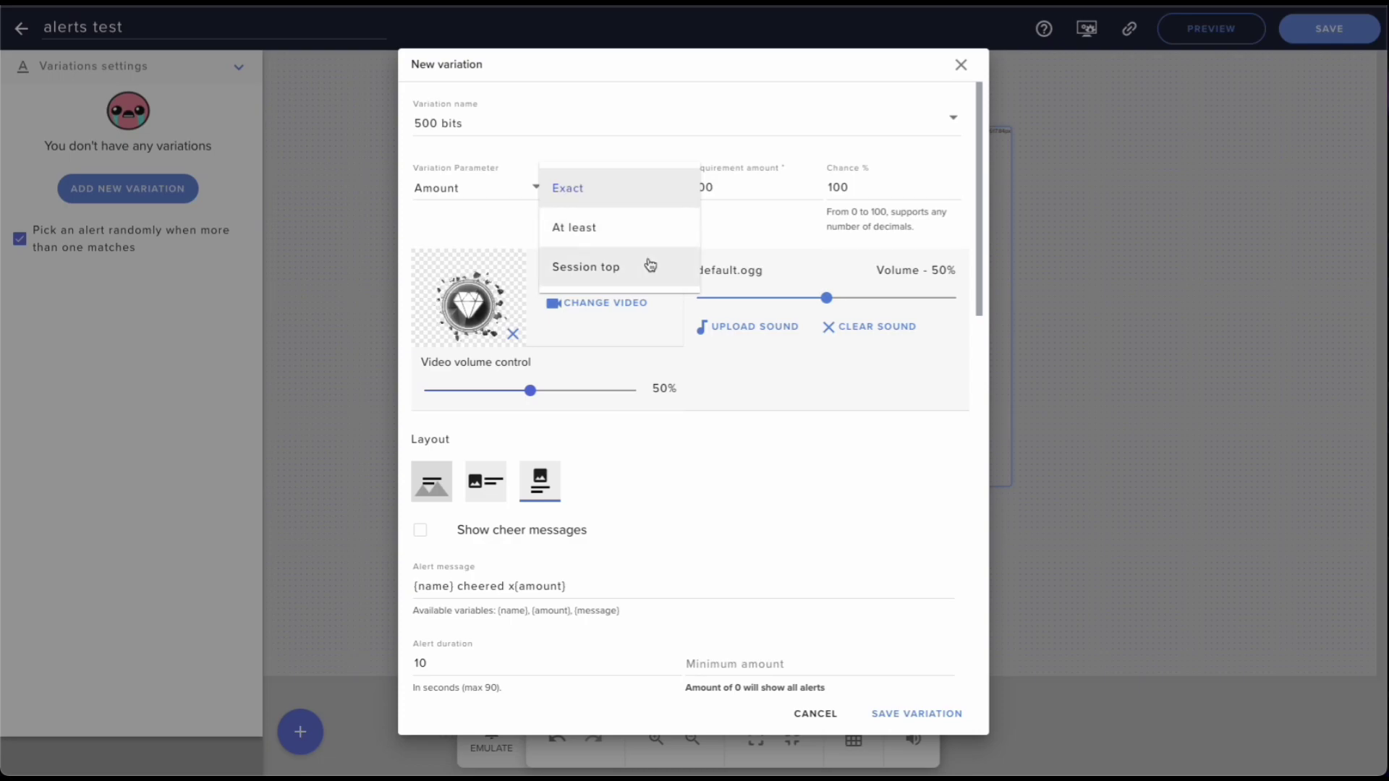
pyautogui.click(637, 123)
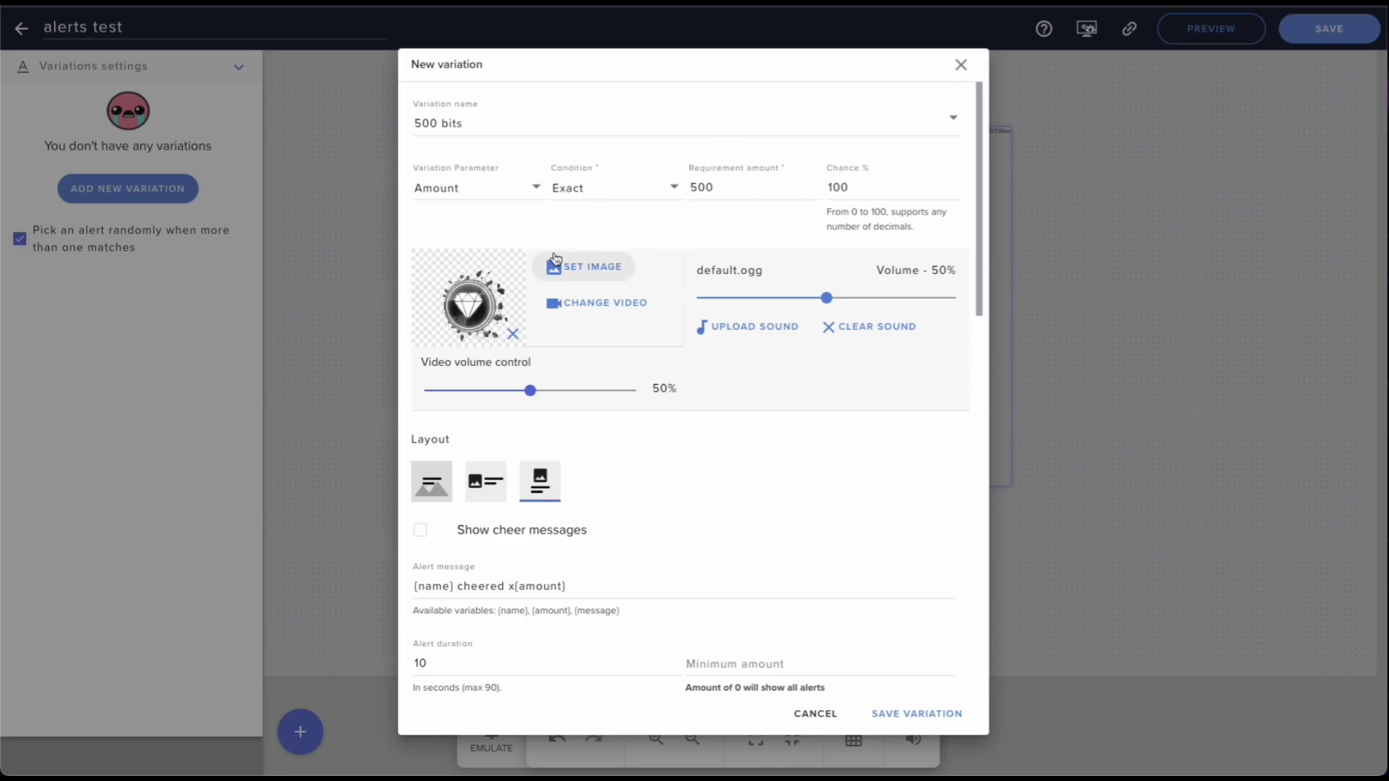
# Give the 500 bits variation the dabbing turtle image.
pyautogui.click(583, 267)
pyautogui.scroll(-1, 406, 443)
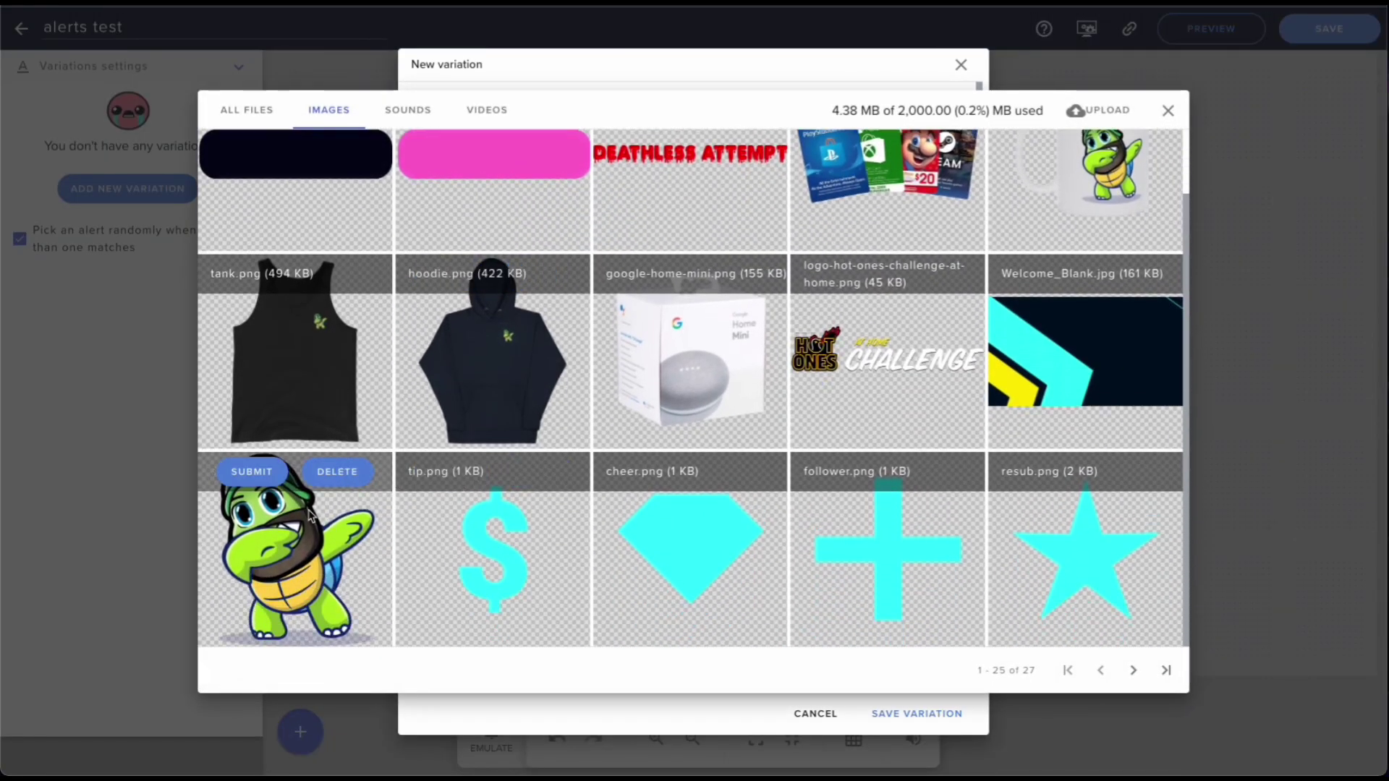
pyautogui.click(251, 471)
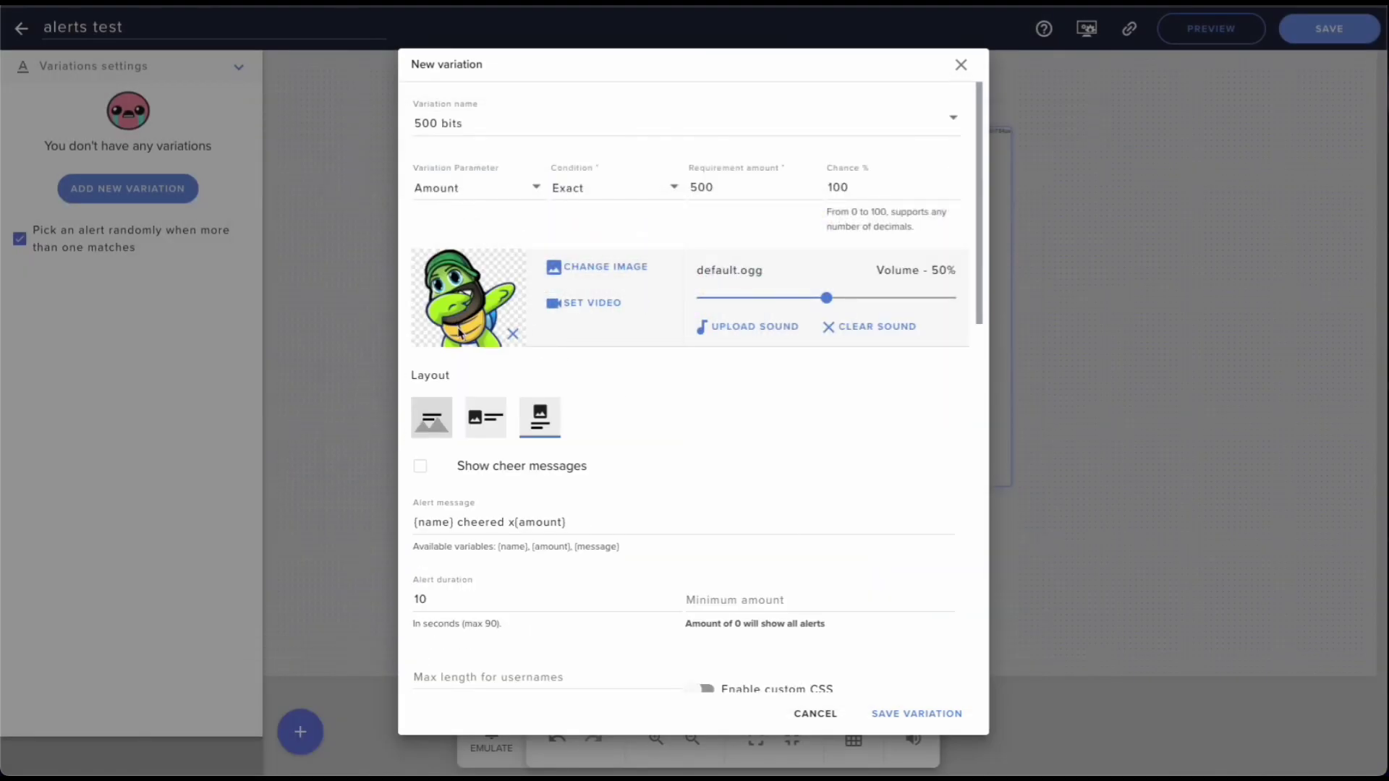
pyautogui.scroll(-4, 601, 388)
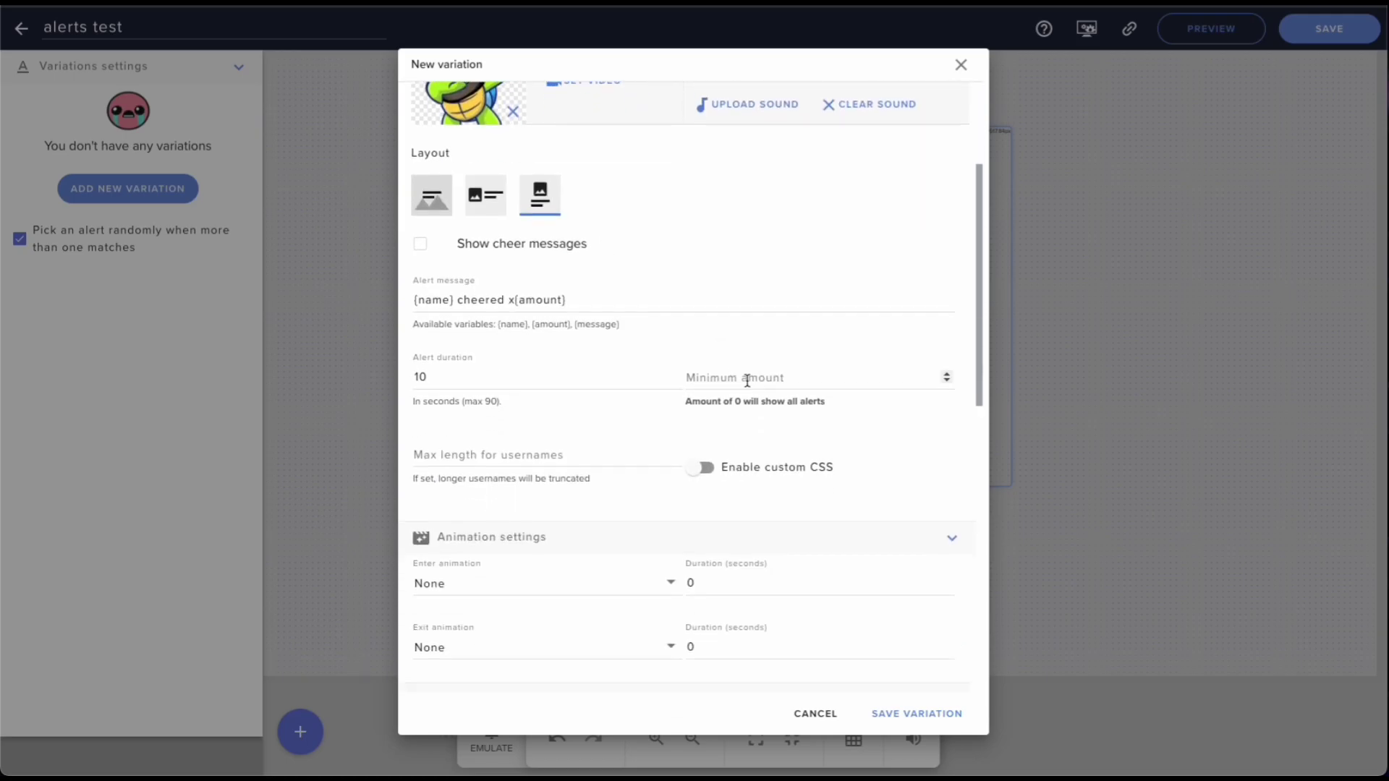
# Save the variation and emulate a custom 500-bit cheer showing the turtle alert.
pyautogui.click(917, 714)
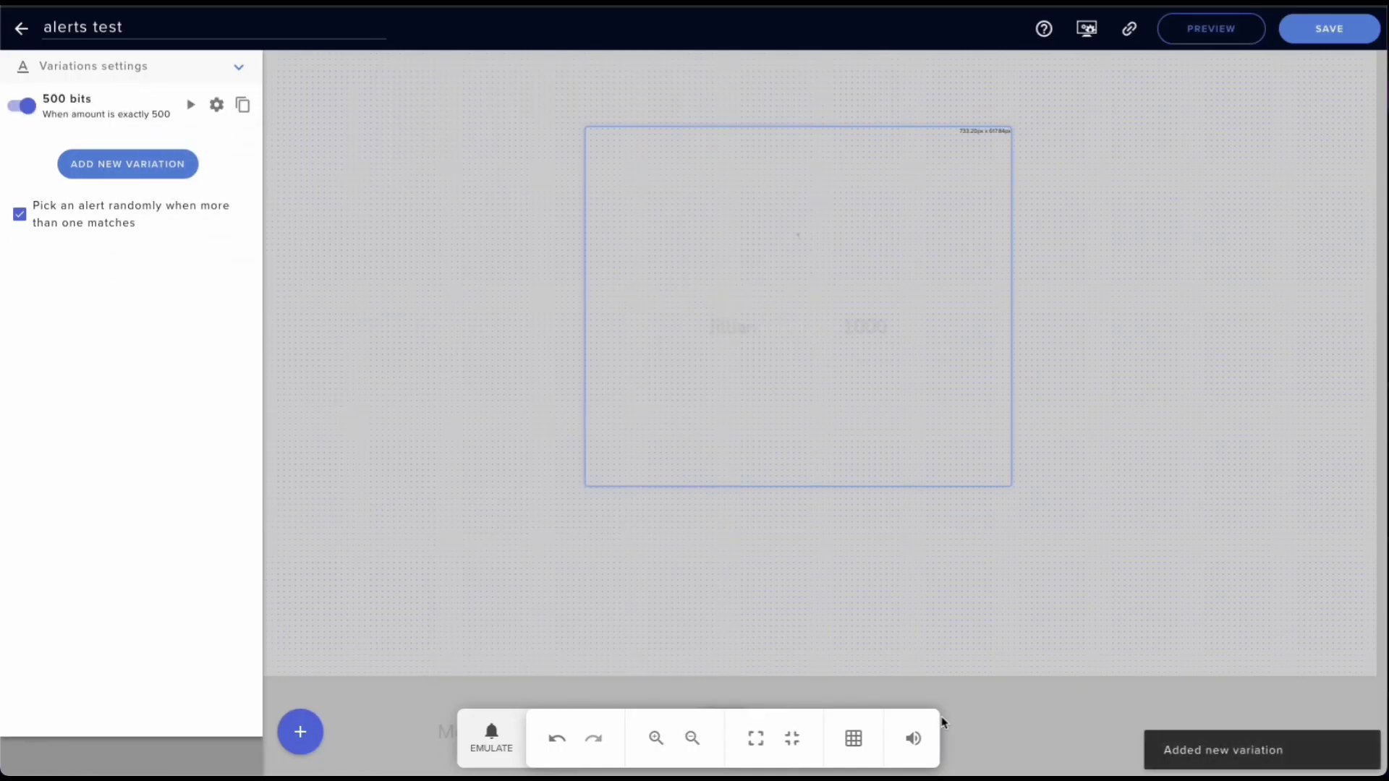
pyautogui.click(491, 738)
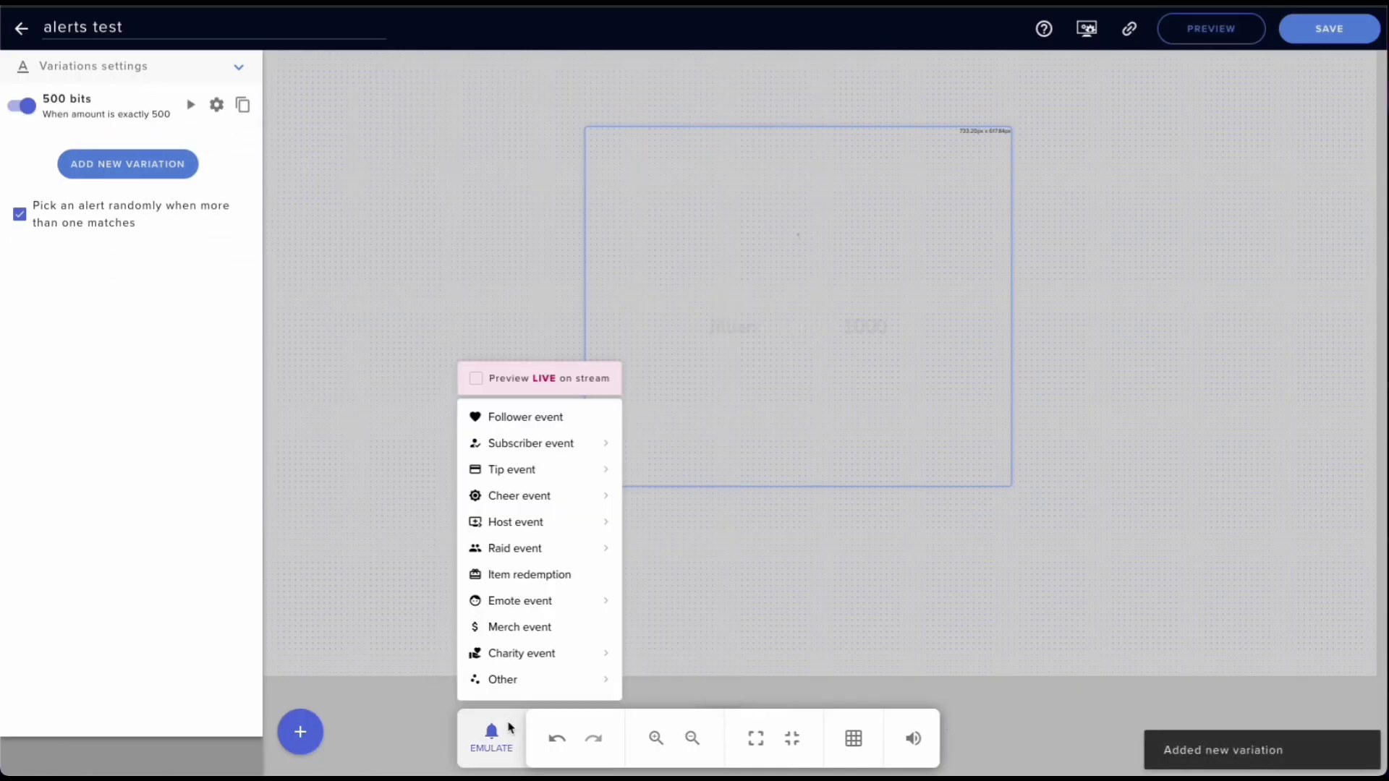
pyautogui.moveTo(549, 497)
pyautogui.click(653, 471)
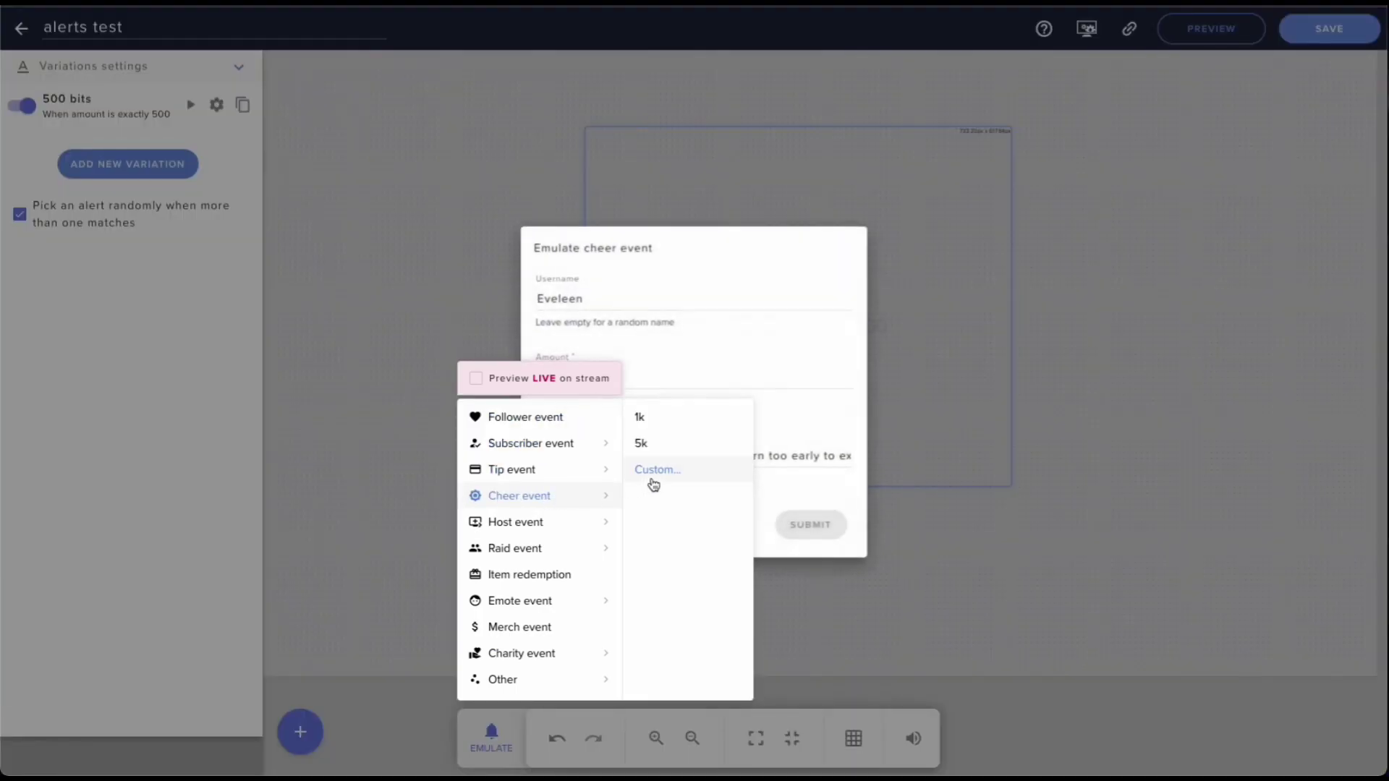
pyautogui.click(744, 377)
pyautogui.click(732, 377)
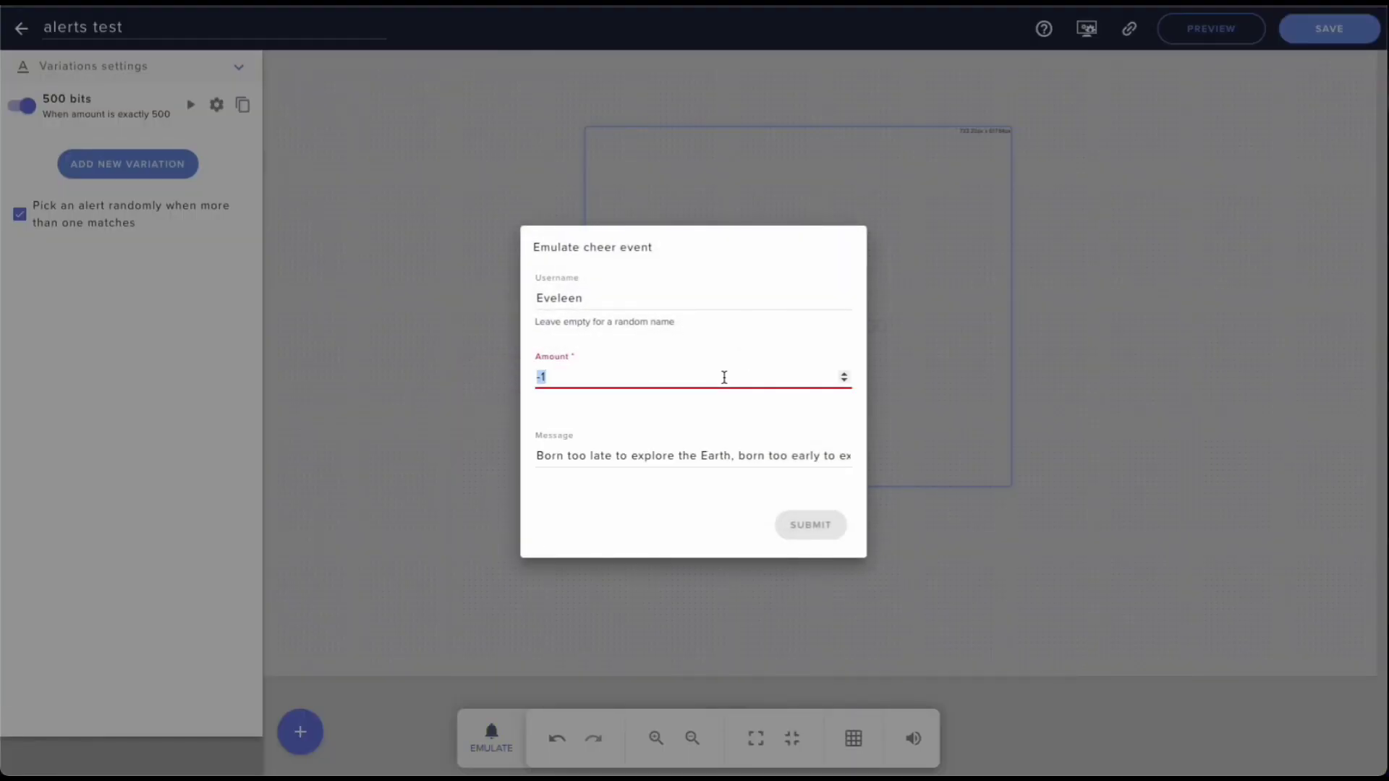
pyautogui.write('500')
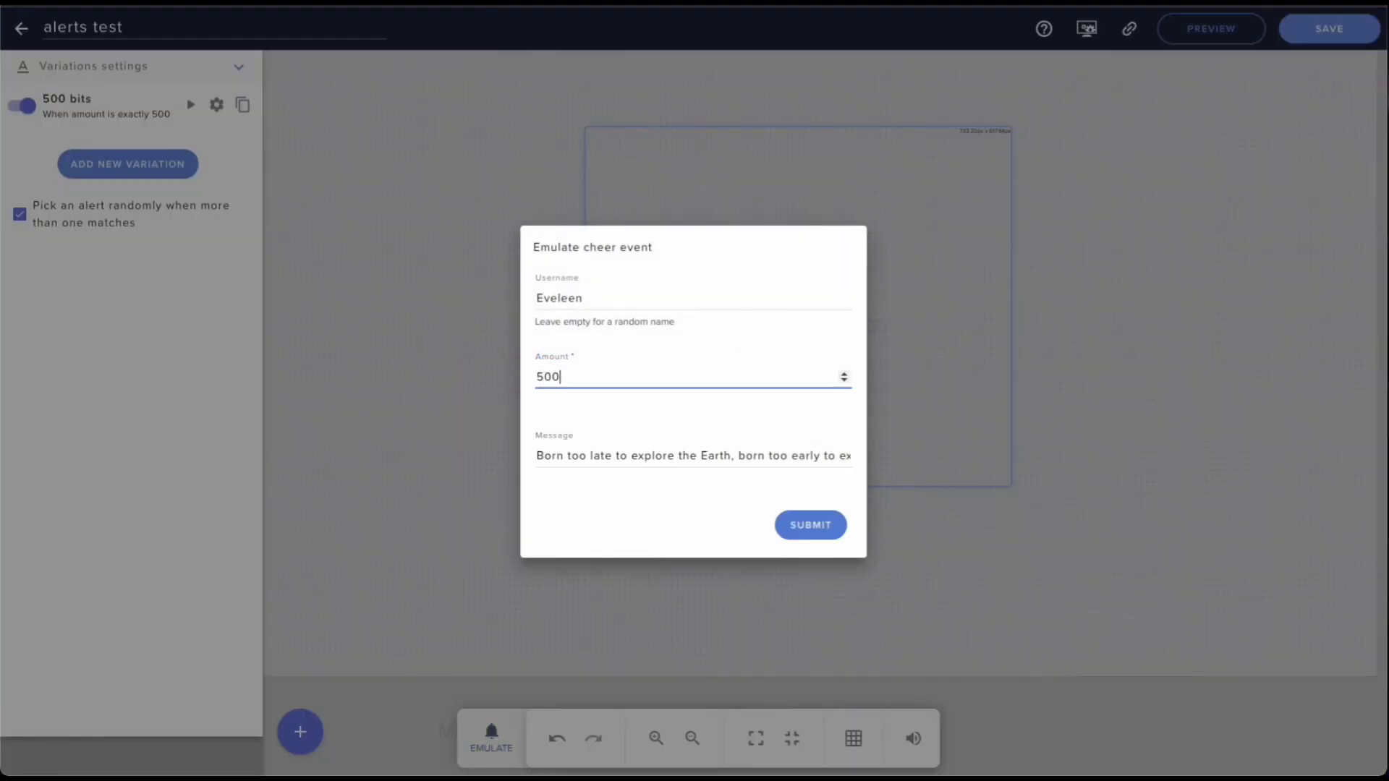
pyautogui.click(820, 522)
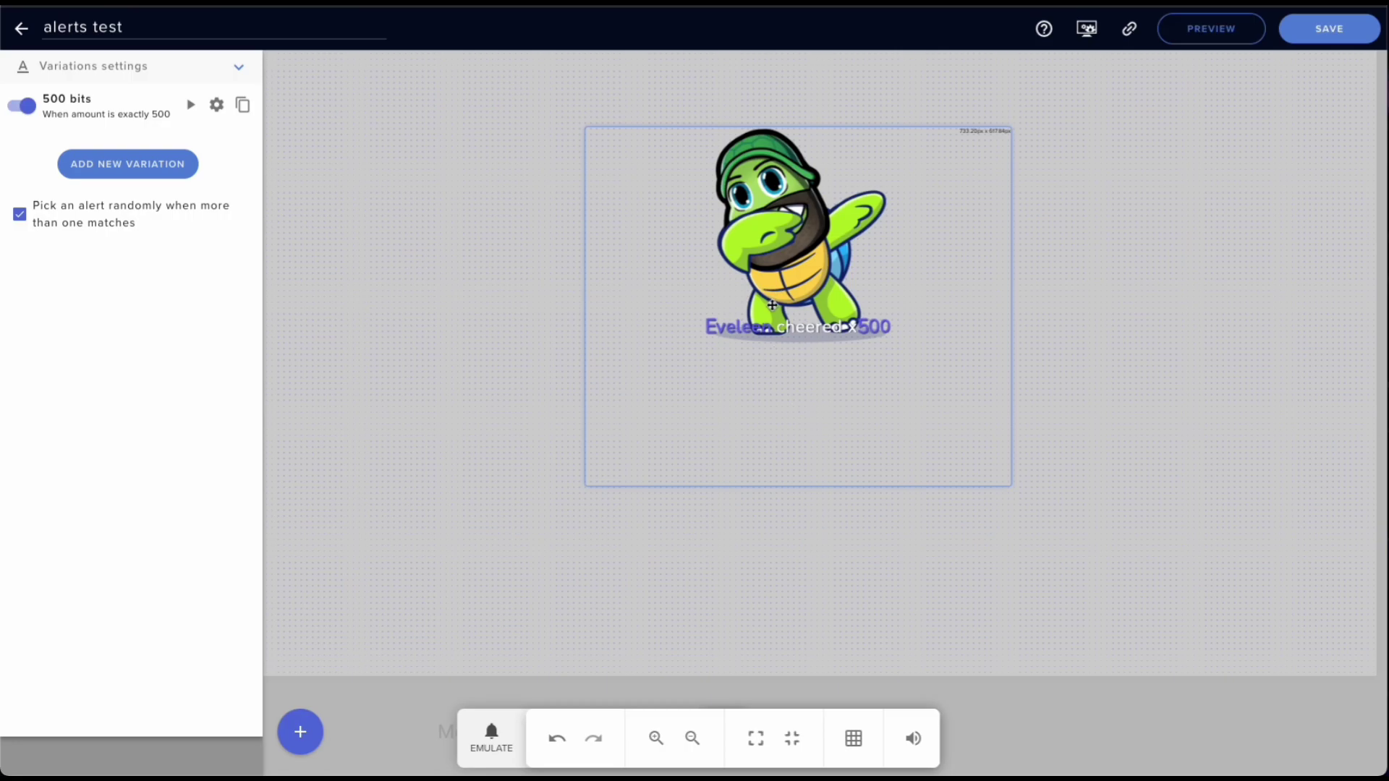
# Play a 1k-bit test cheer, which shows the default 'cheered x1000' alert.
pyautogui.click(469, 743)
pyautogui.moveTo(515, 471)
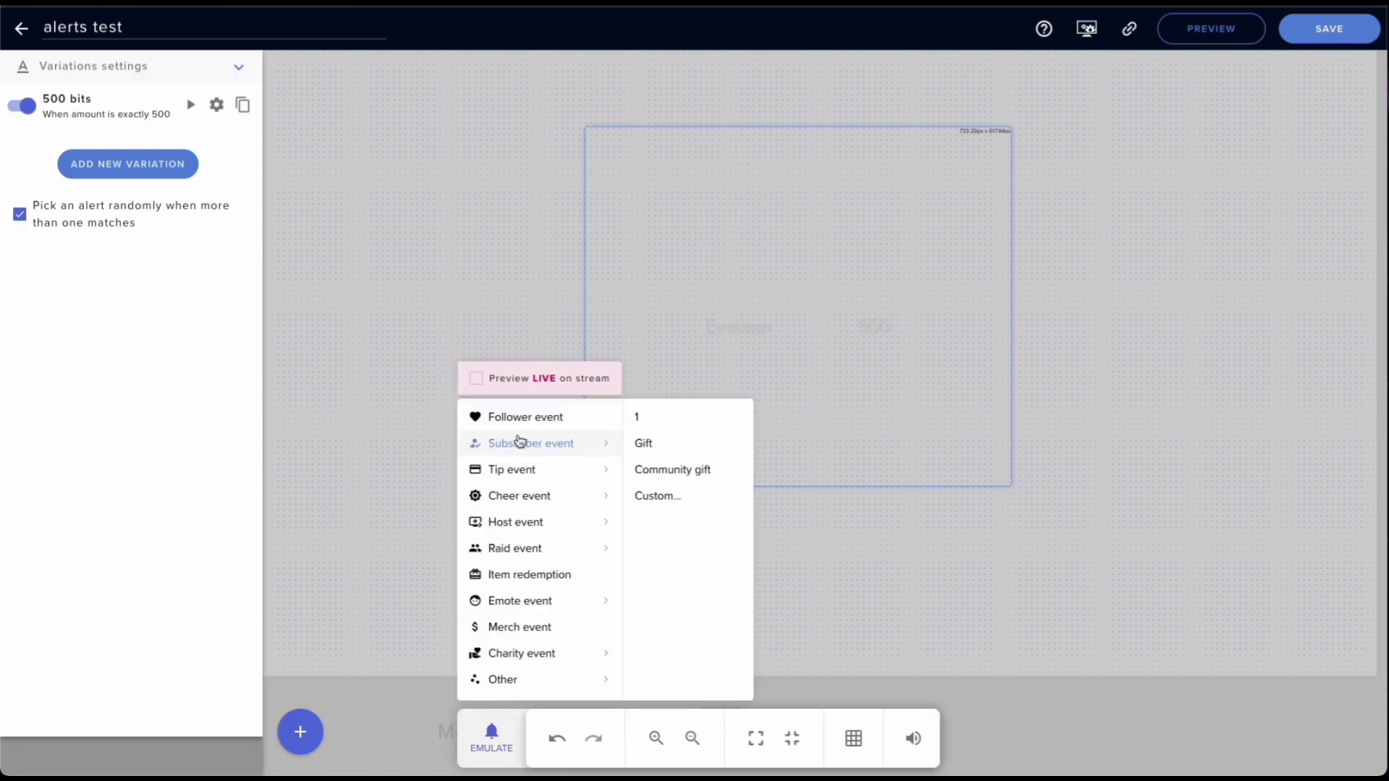
pyautogui.moveTo(518, 496)
pyautogui.click(676, 422)
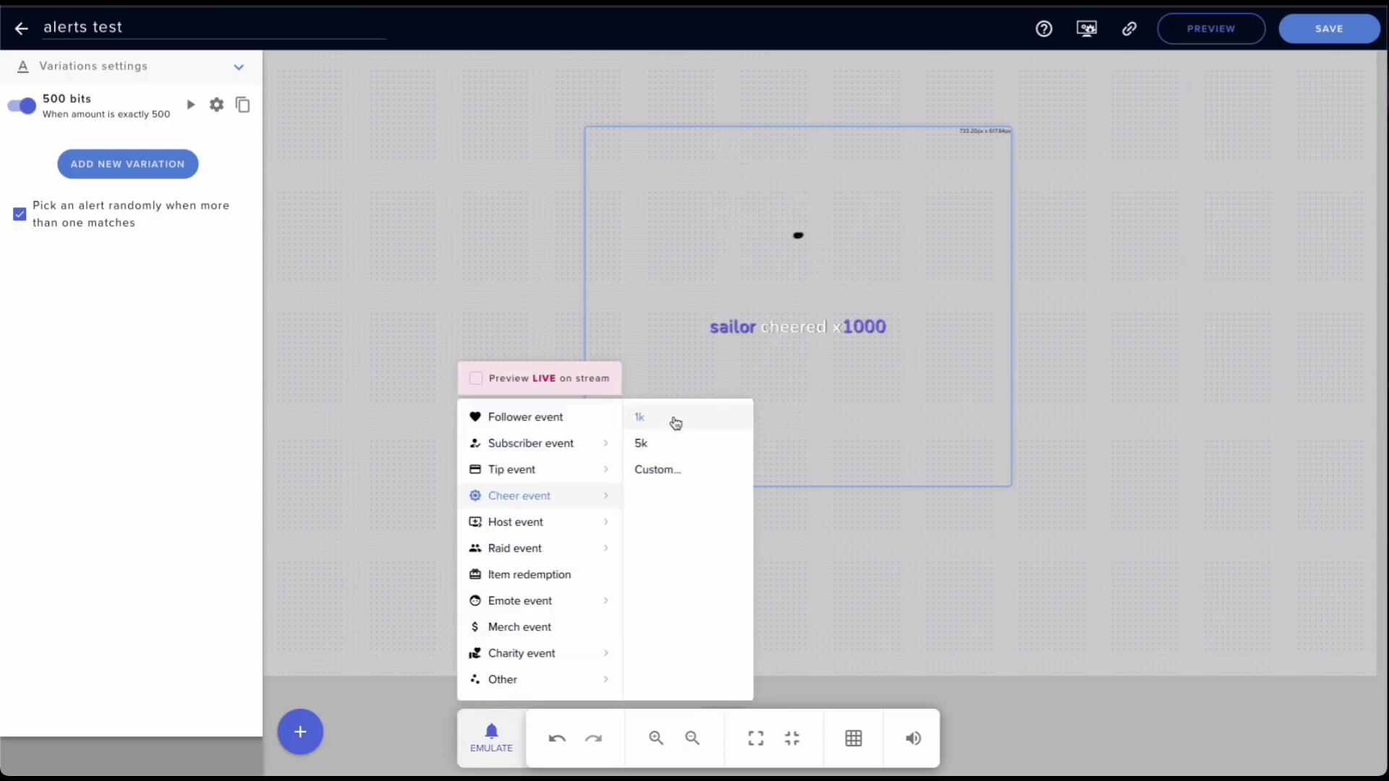